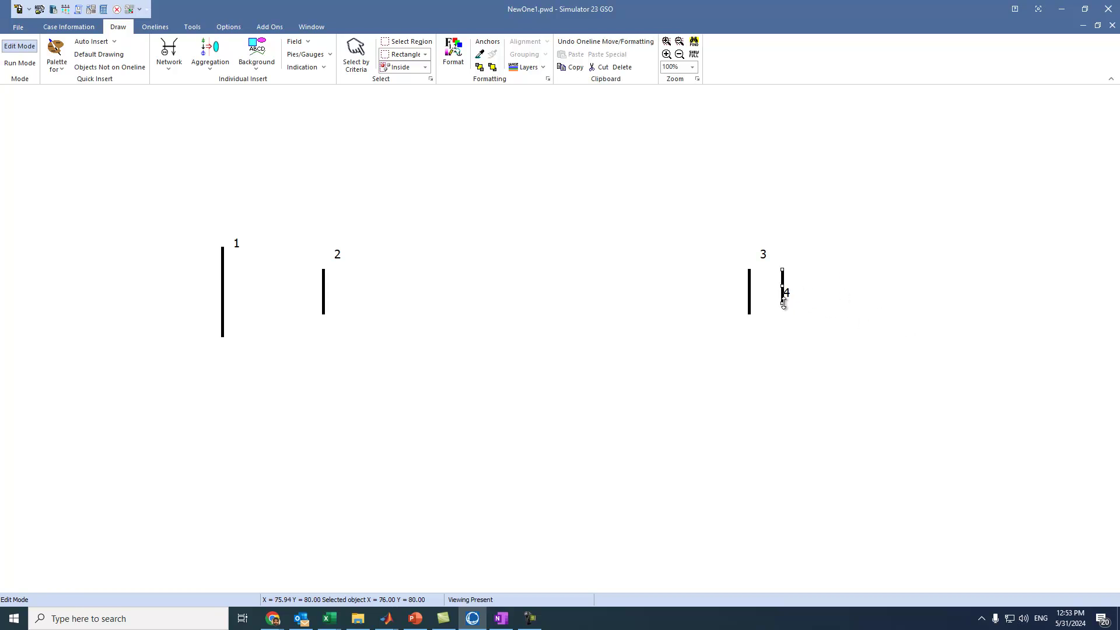
# Move bus 4's number label above the bus and shift bus 4 farther right.
pyautogui.click(787, 293)
pyautogui.moveTo(786, 294); pyautogui.dragTo(797, 259)
pyautogui.click(785, 297)
pyautogui.moveTo(785, 298); pyautogui.dragTo(880, 300)
# Reposition bus 1 with its label raised above it, then bring up the OneNote reference diagram.
pyautogui.click(223, 302)
pyautogui.moveTo(225, 303); pyautogui.dragTo(290, 314)
pyautogui.click(304, 266)
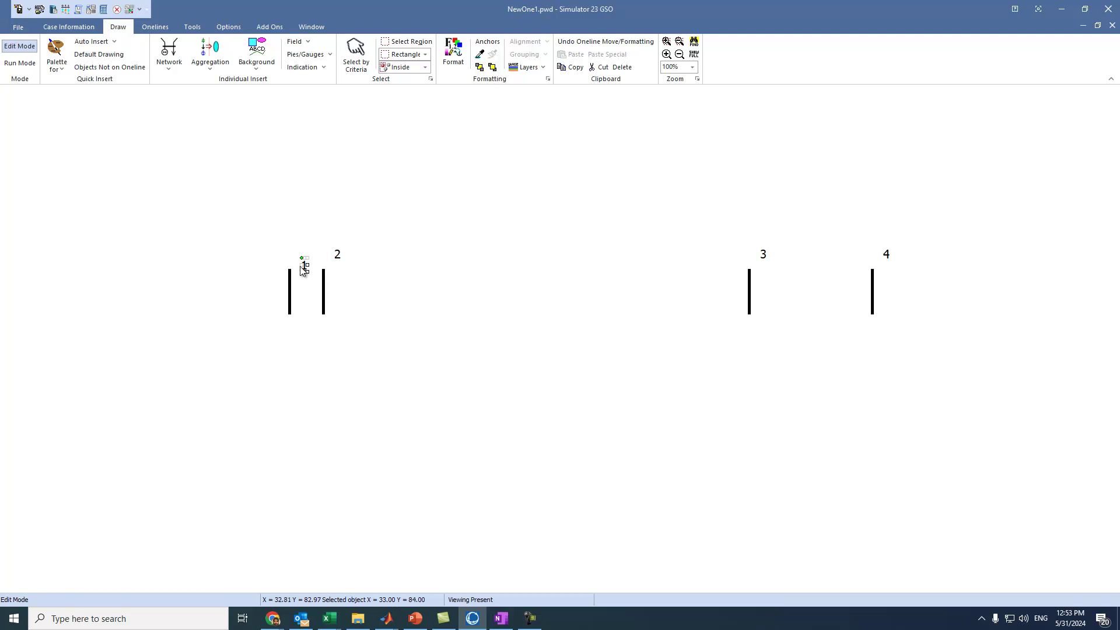
pyautogui.moveTo(304, 266); pyautogui.dragTo(302, 255)
pyautogui.moveTo(290, 299); pyautogui.dragTo(224, 294)
pyautogui.click(353, 421)
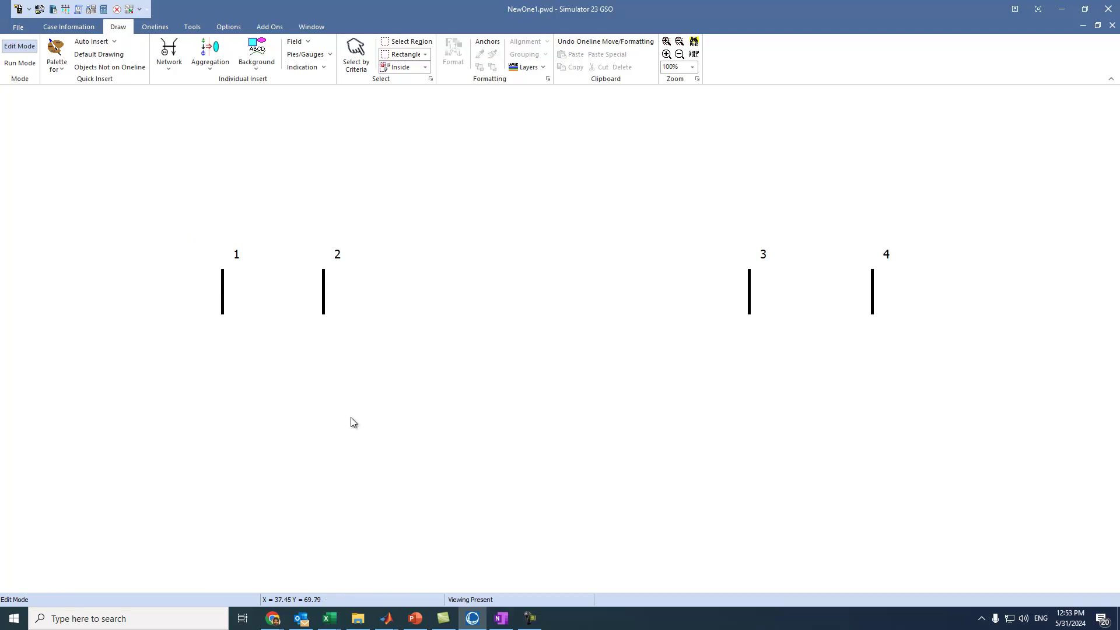
pyautogui.click(502, 619)
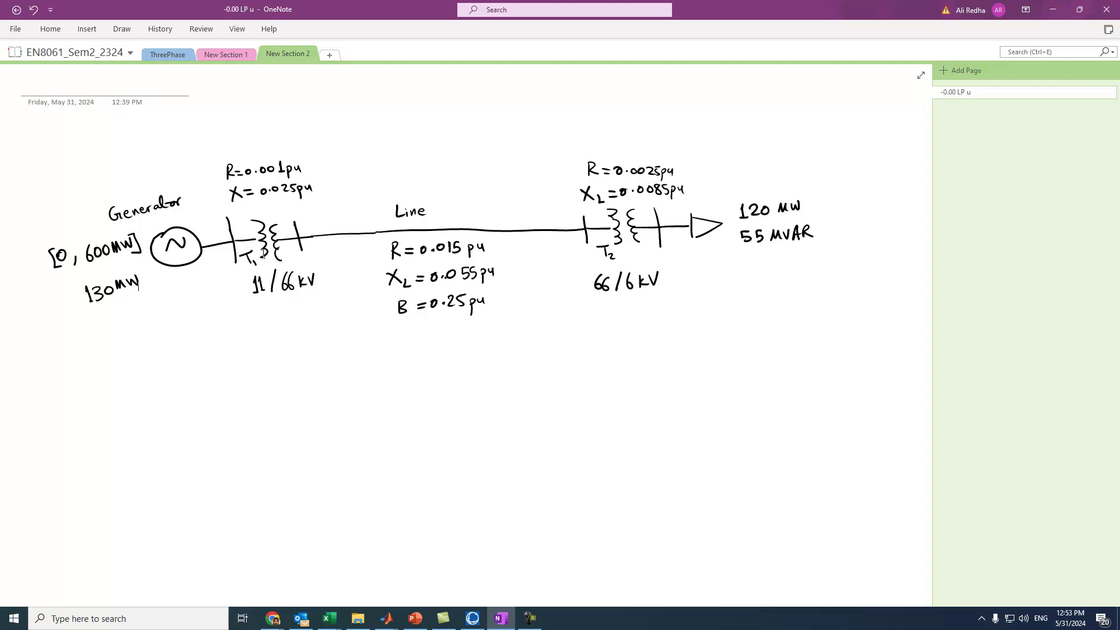
# Draw a transformer from bus 1 to bus 2.
pyautogui.click(473, 618)
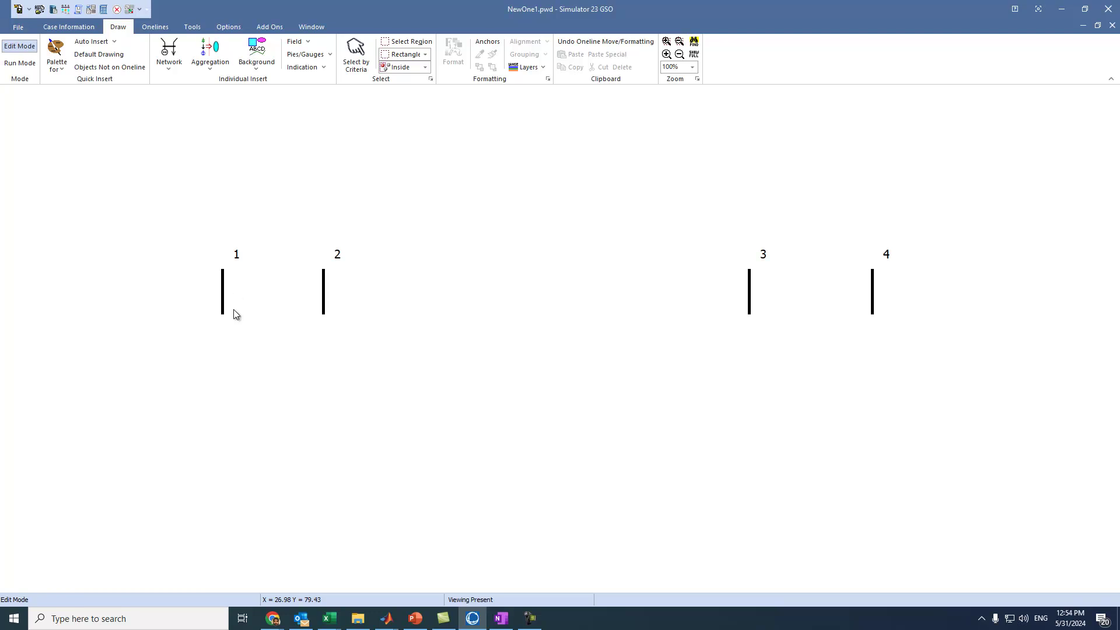
pyautogui.click(169, 64)
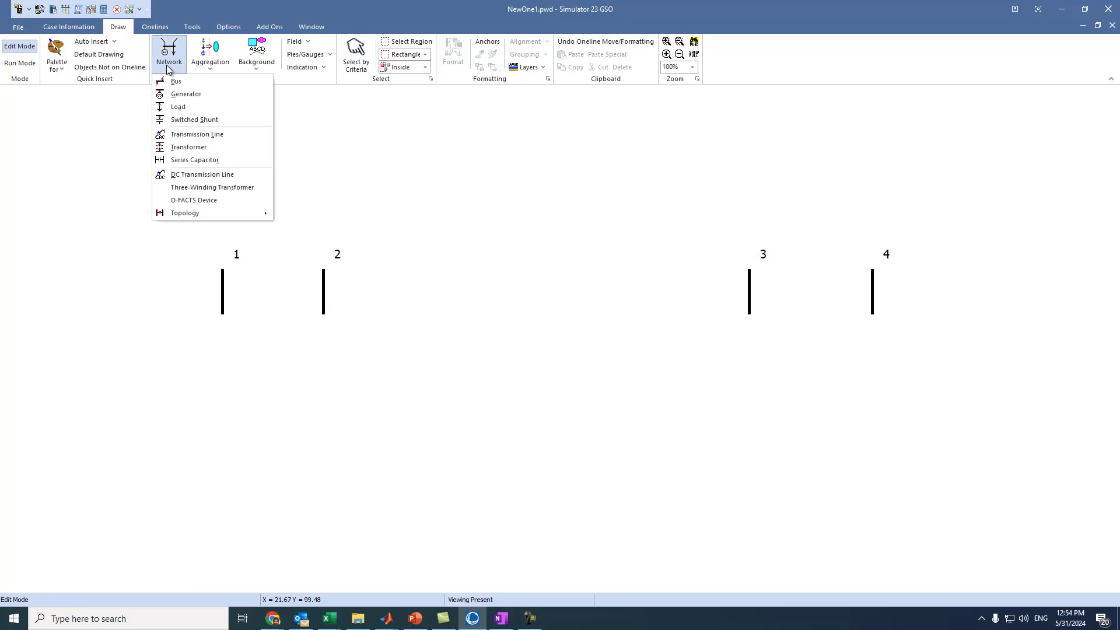
pyautogui.click(221, 147)
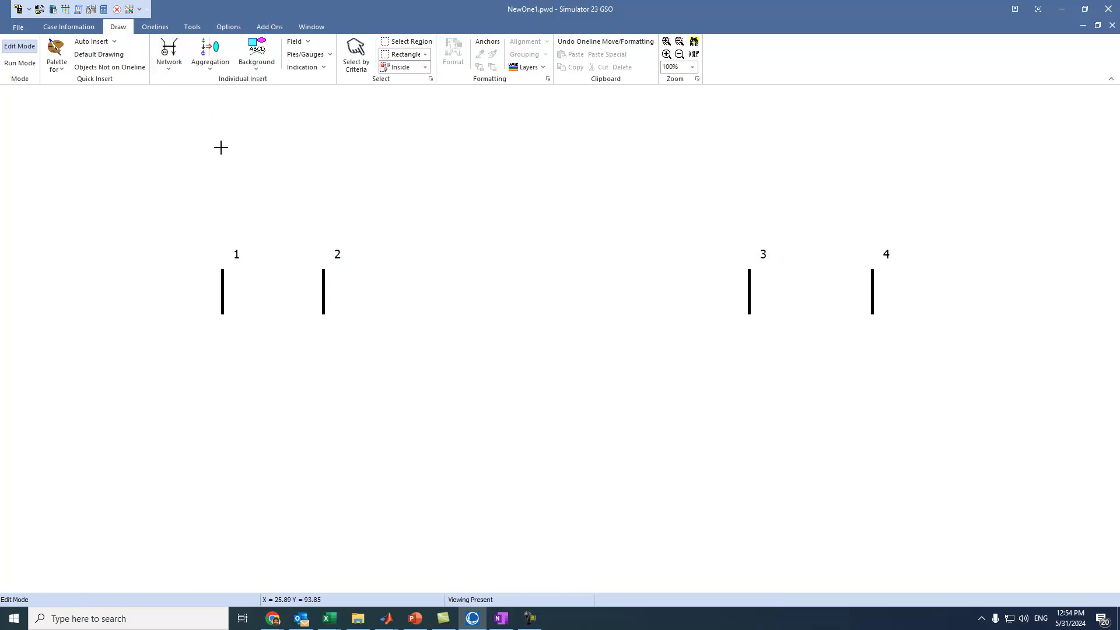
pyautogui.click(223, 289)
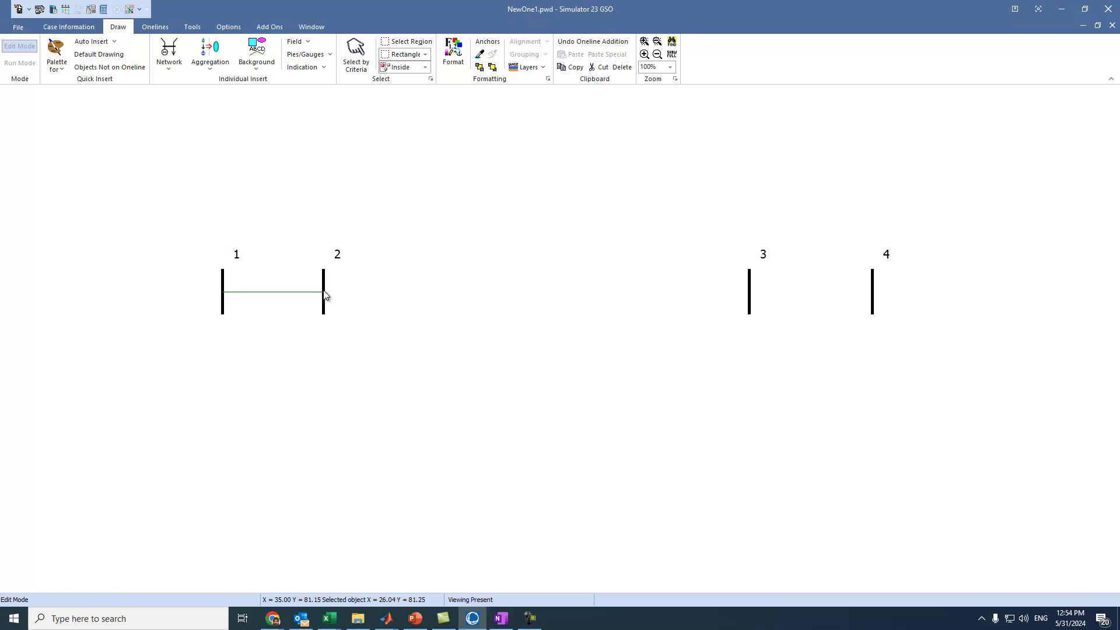
pyautogui.doubleClick(325, 291)
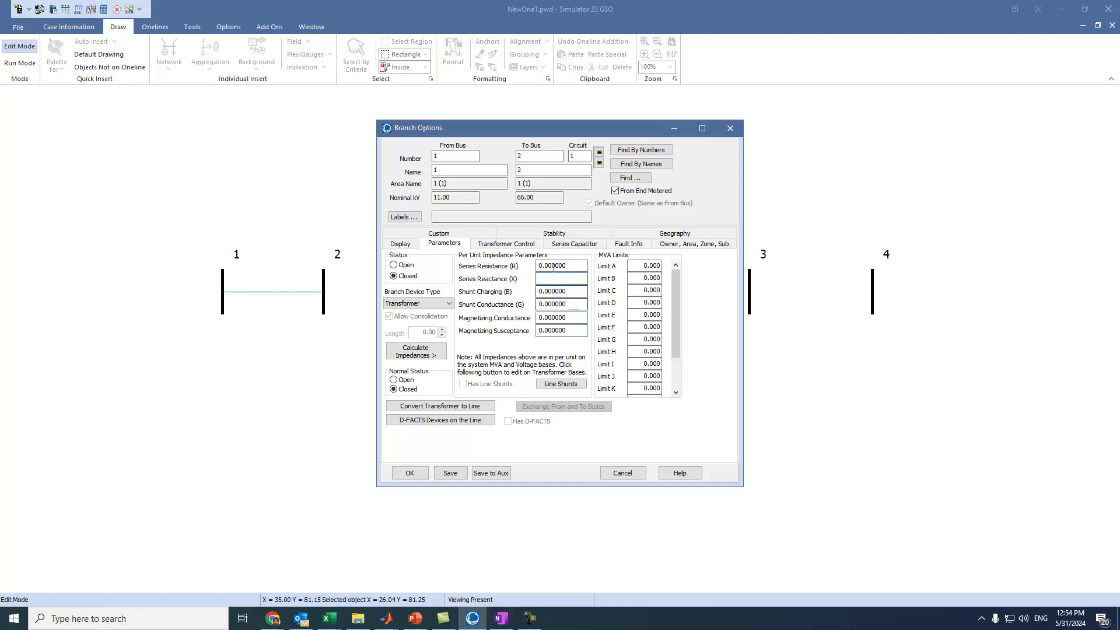
# Set the transformer's series resistance to 0.001 and reactance to 0.025 pu.
pyautogui.click(499, 621)
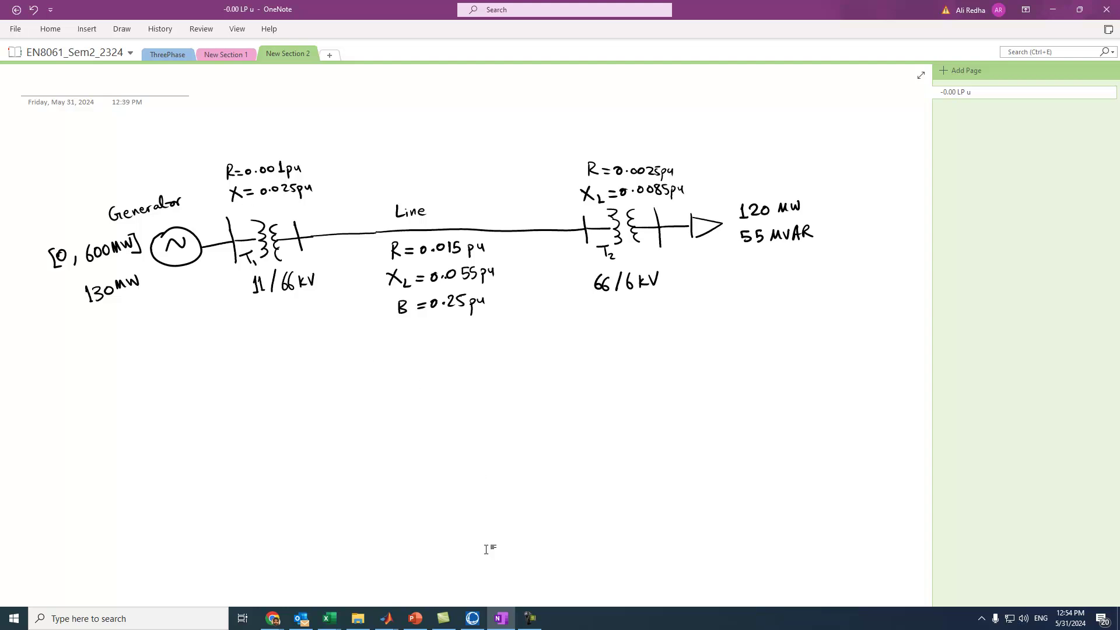
pyautogui.click(473, 618)
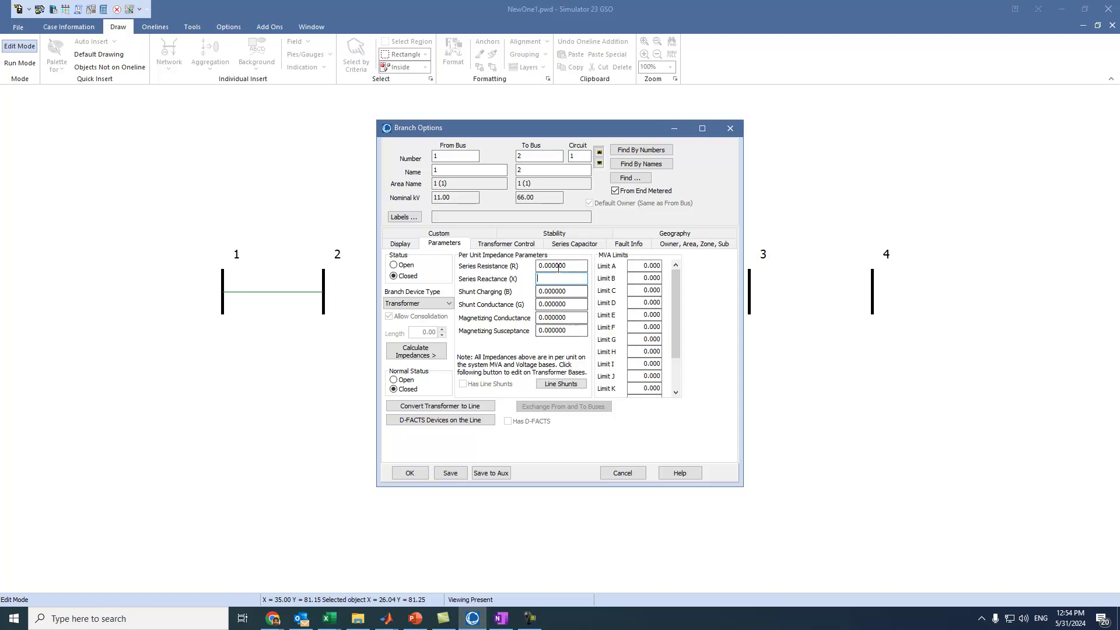
pyautogui.moveTo(554, 265); pyautogui.dragTo(598, 268)
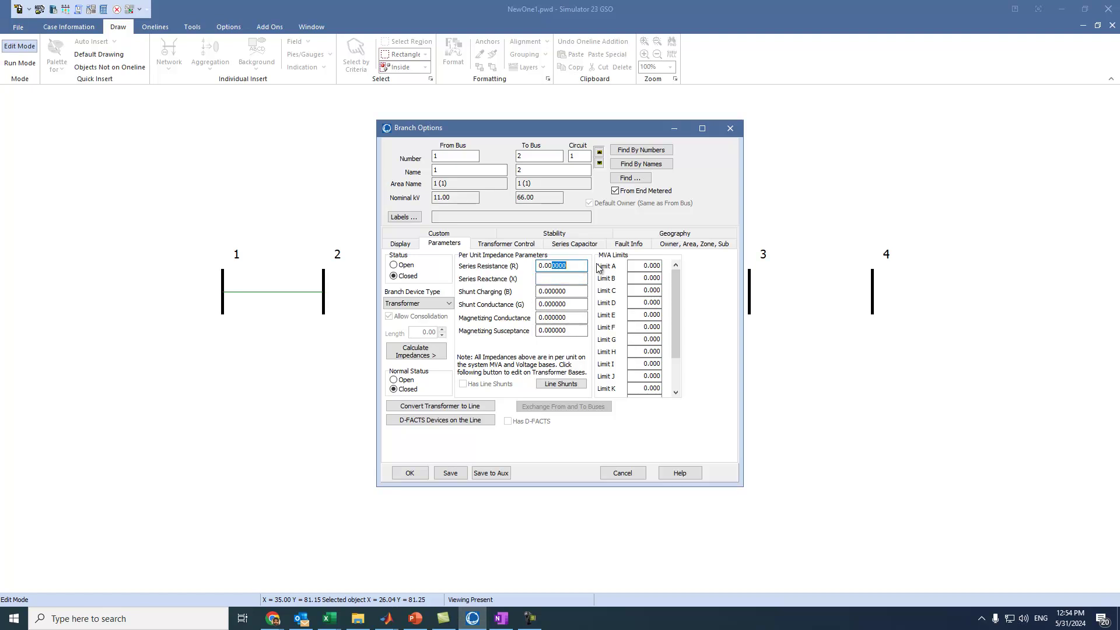
pyautogui.write('1')
pyautogui.click(563, 278)
pyautogui.write('0.025')
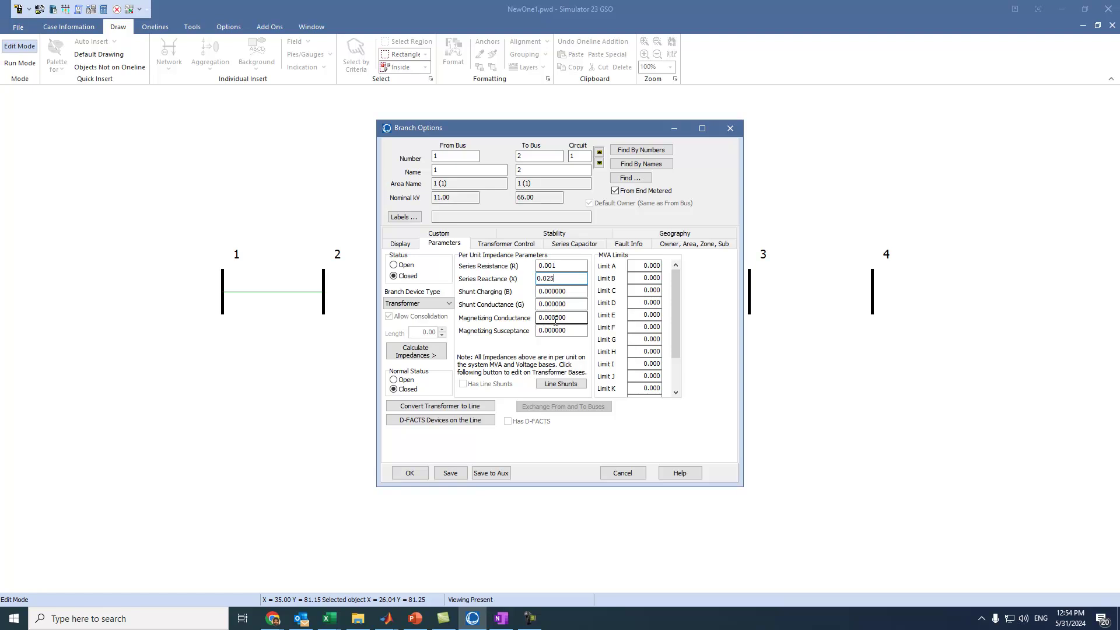
pyautogui.click(583, 330)
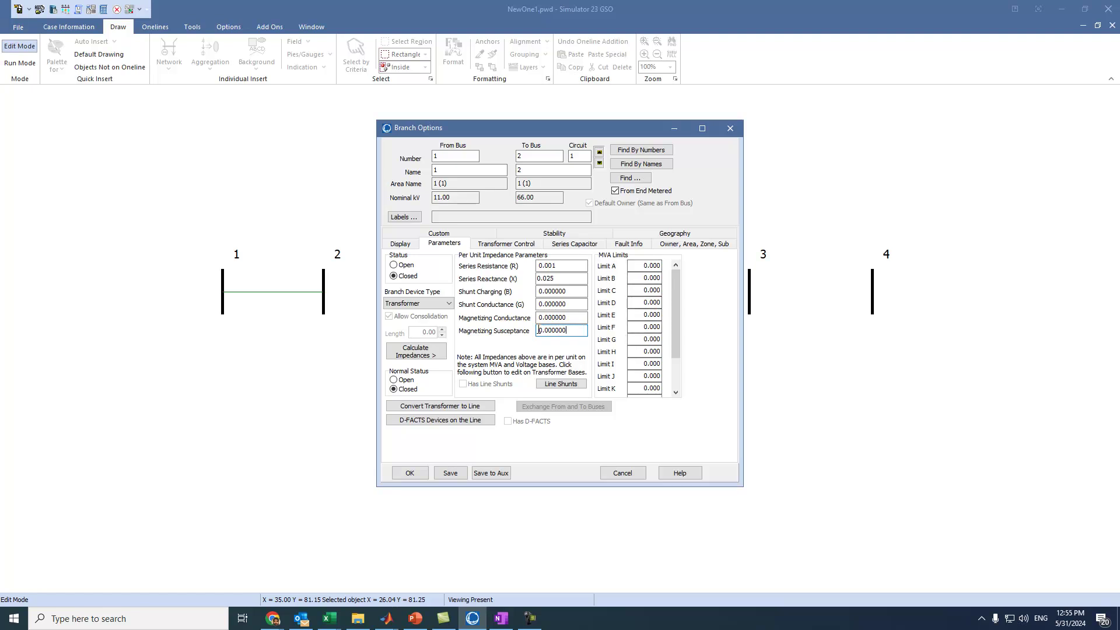
pyautogui.click(410, 473)
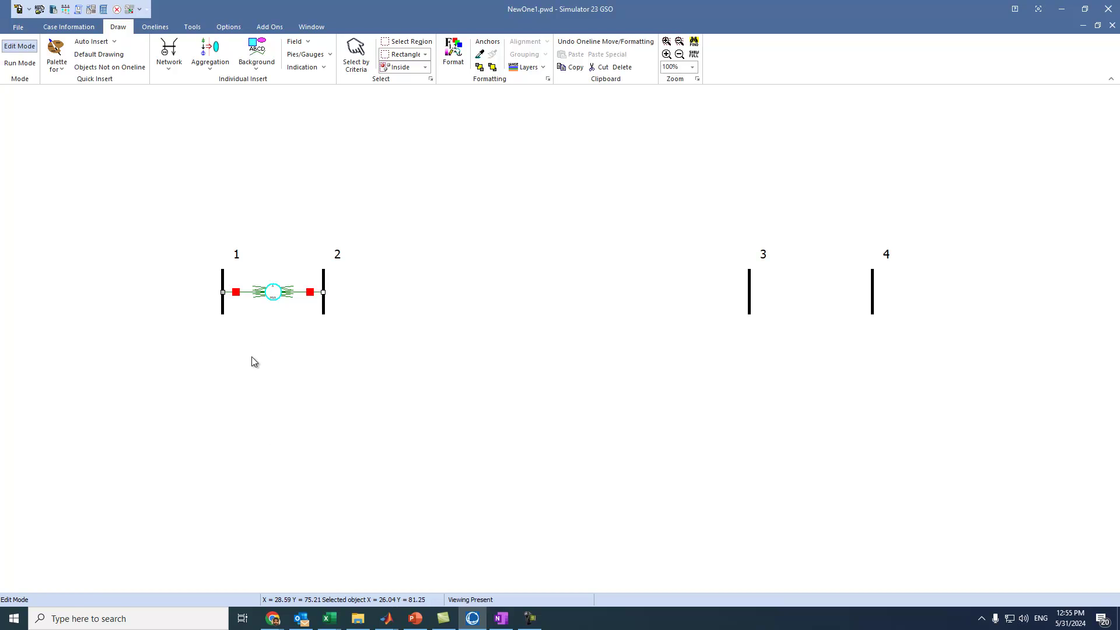
# Give the bus 1–2 transformer pixel thickness 2 and symbol size 2.
pyautogui.doubleClick(257, 295)
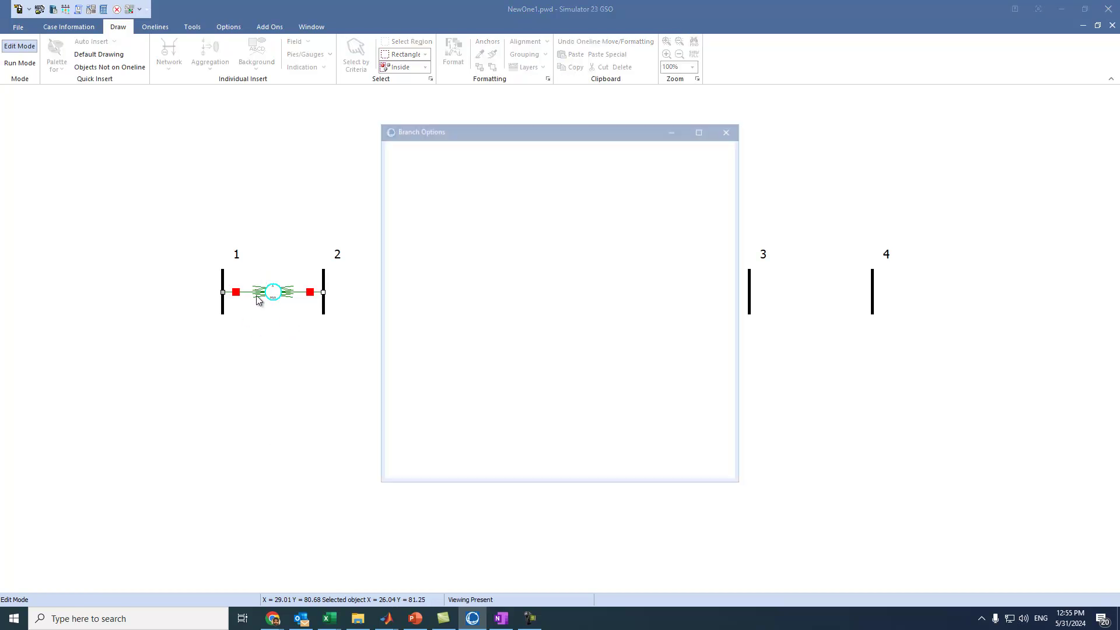
pyautogui.click(395, 236)
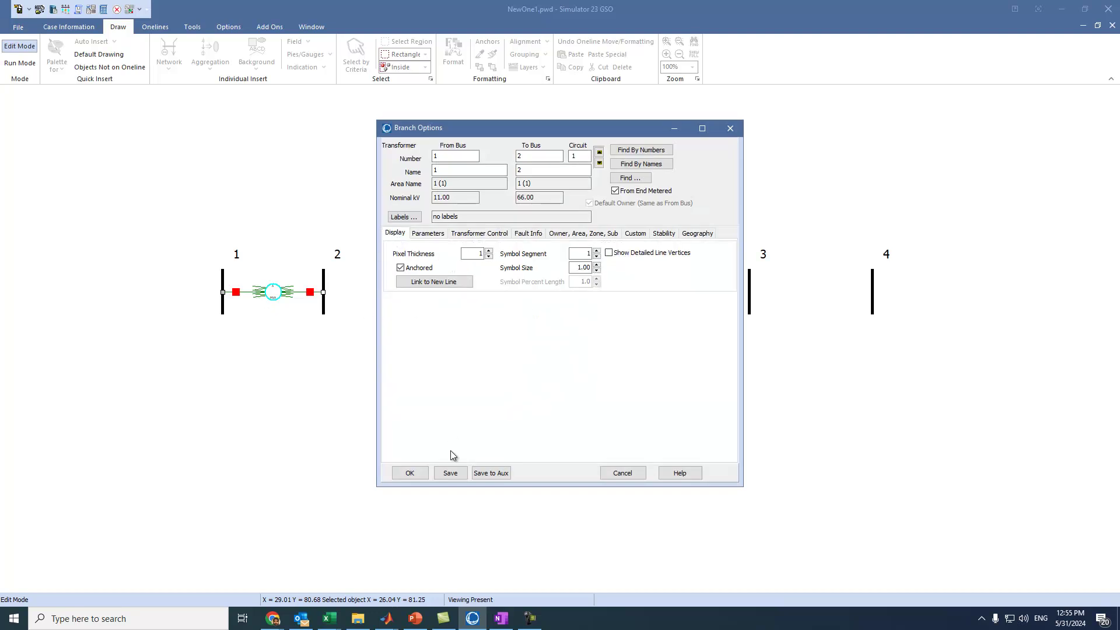
pyautogui.click(489, 251)
pyautogui.click(597, 264)
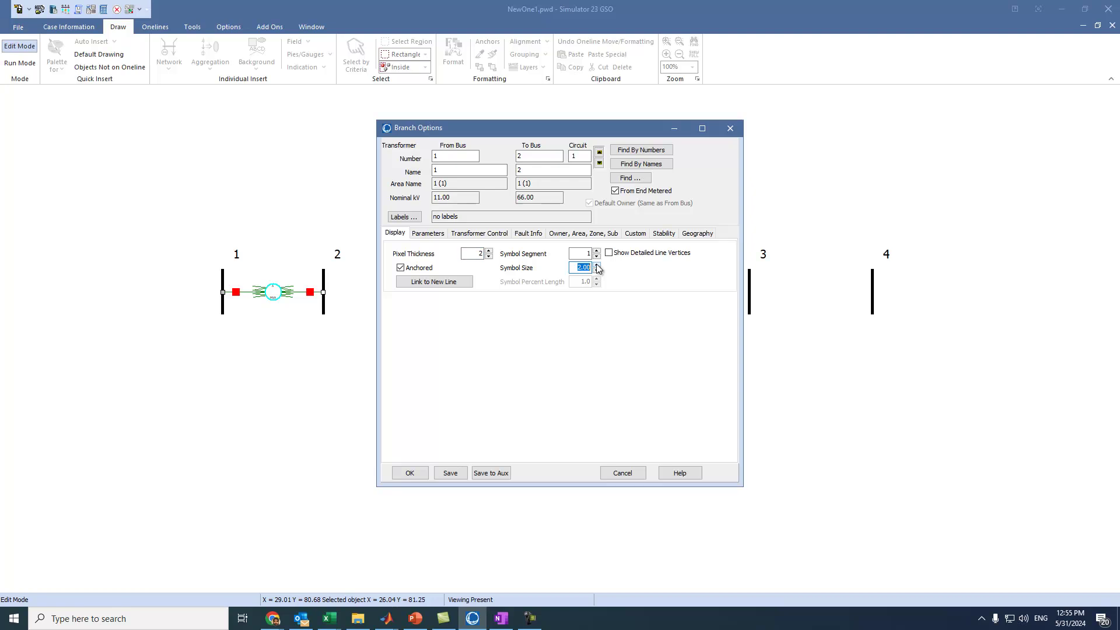
pyautogui.click(419, 477)
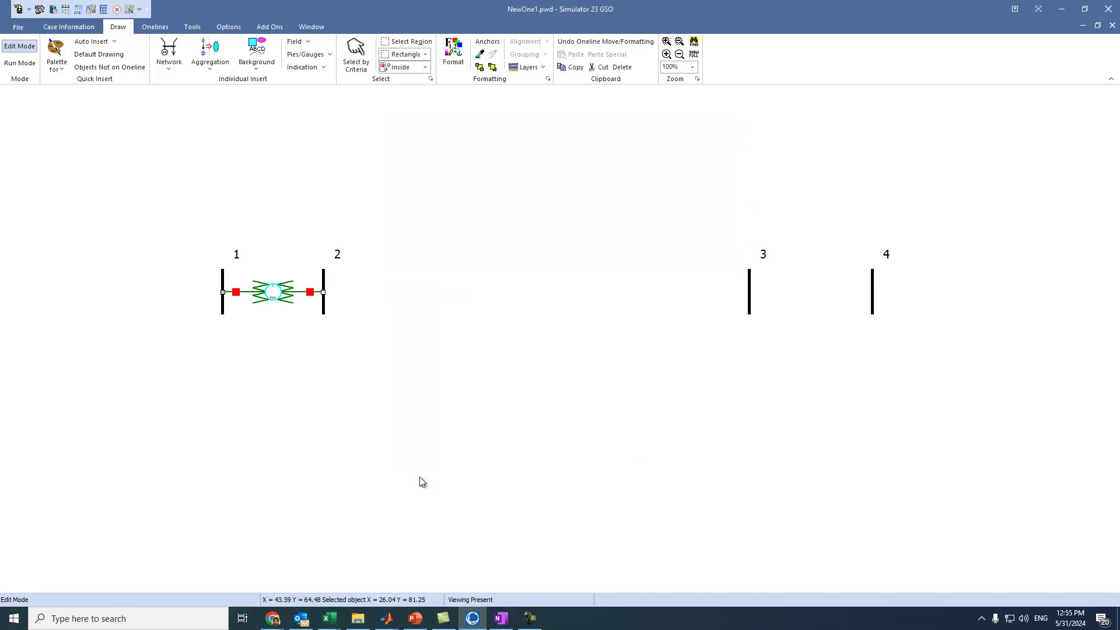
pyautogui.click(284, 359)
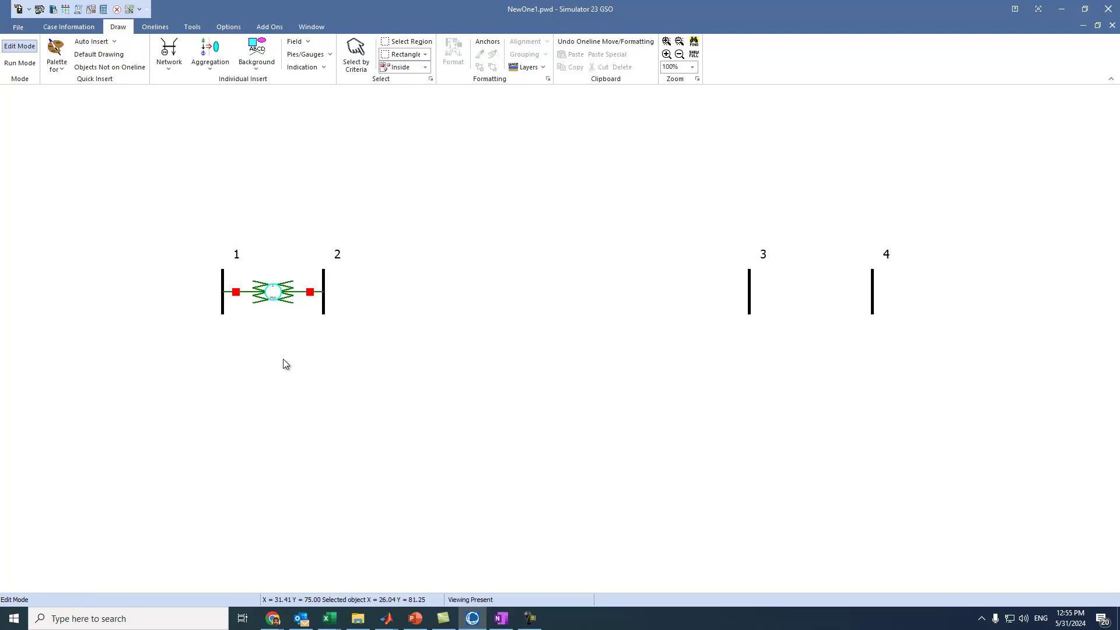
# Set the transformer's flow pie chart to Total power (MVA) at size 4, then recheck its values.
pyautogui.doubleClick(269, 294)
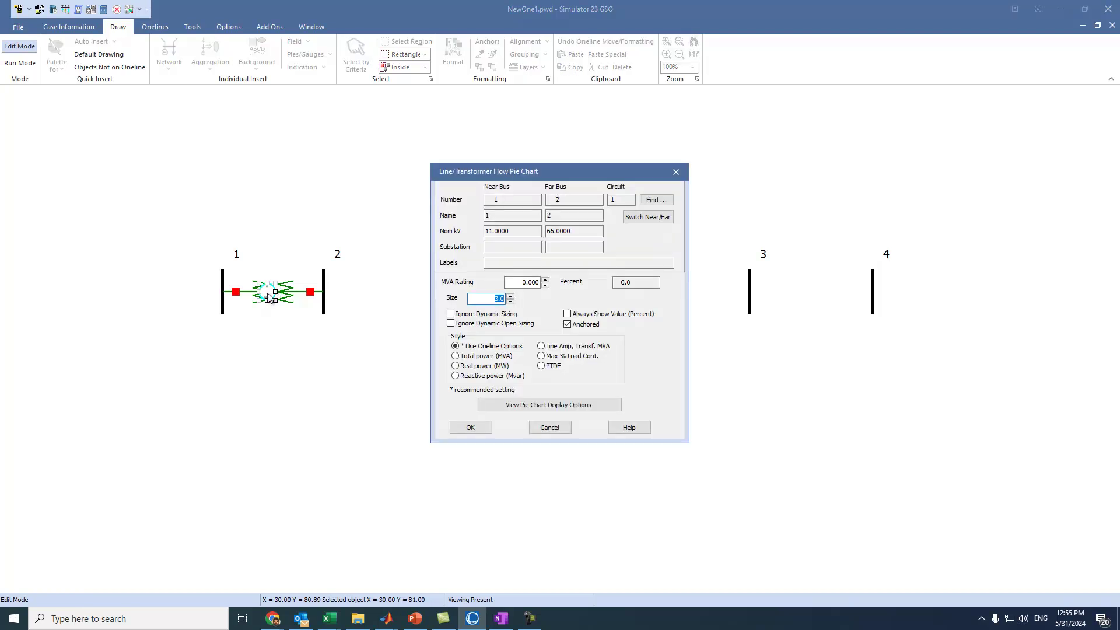
pyautogui.moveTo(486, 176); pyautogui.dragTo(407, 185)
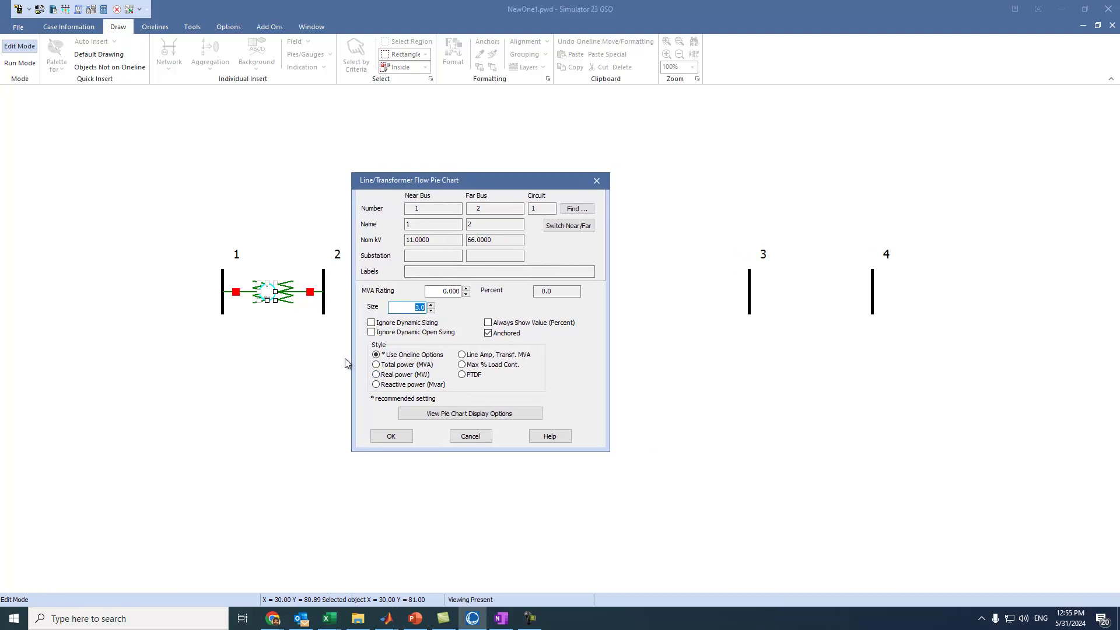
pyautogui.click(376, 365)
pyautogui.click(376, 385)
pyautogui.click(464, 356)
pyautogui.click(377, 365)
pyautogui.click(431, 304)
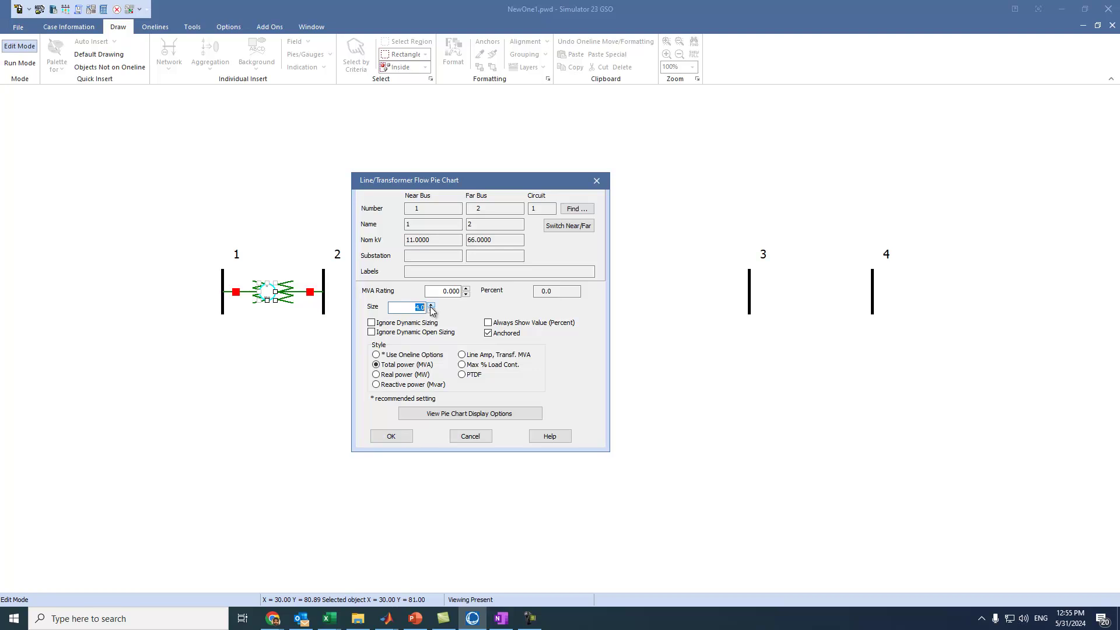
pyautogui.click(392, 438)
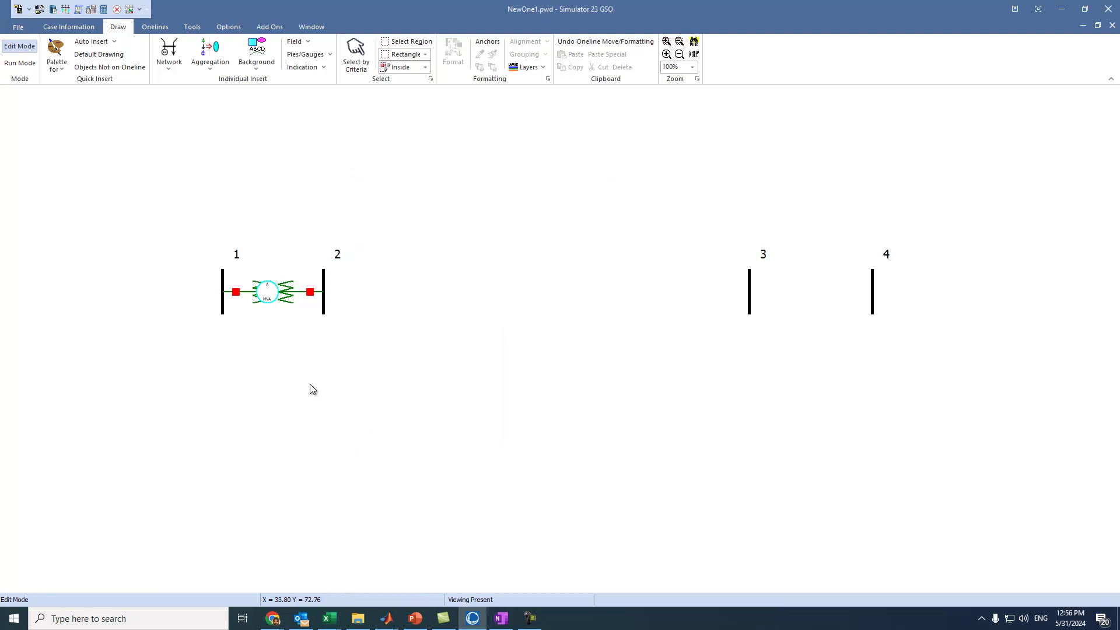
pyautogui.doubleClick(287, 299)
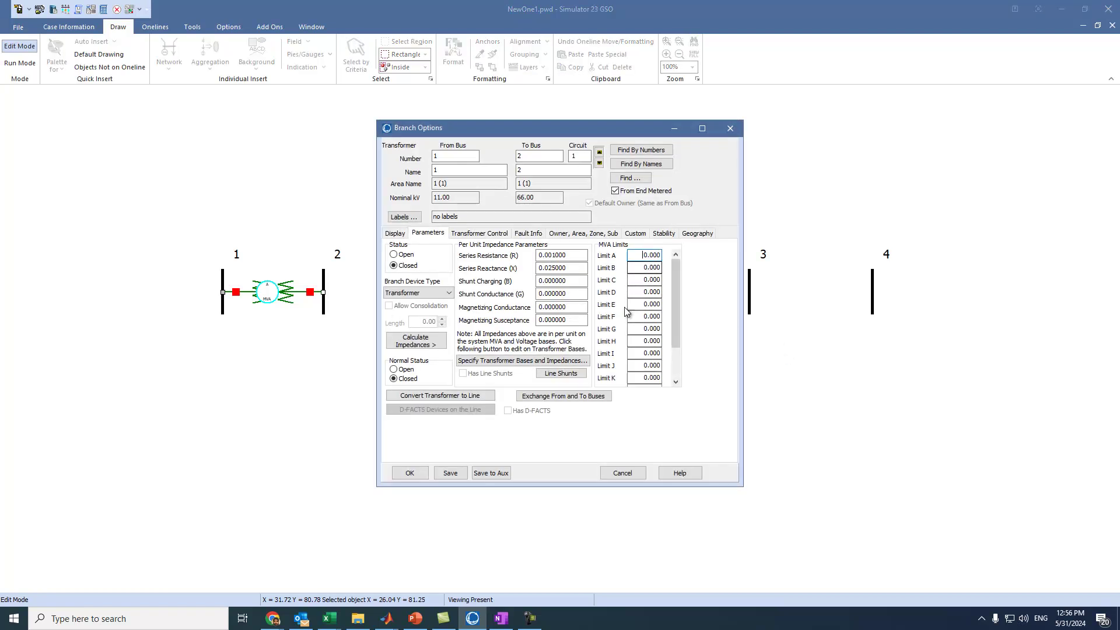
pyautogui.click(612, 475)
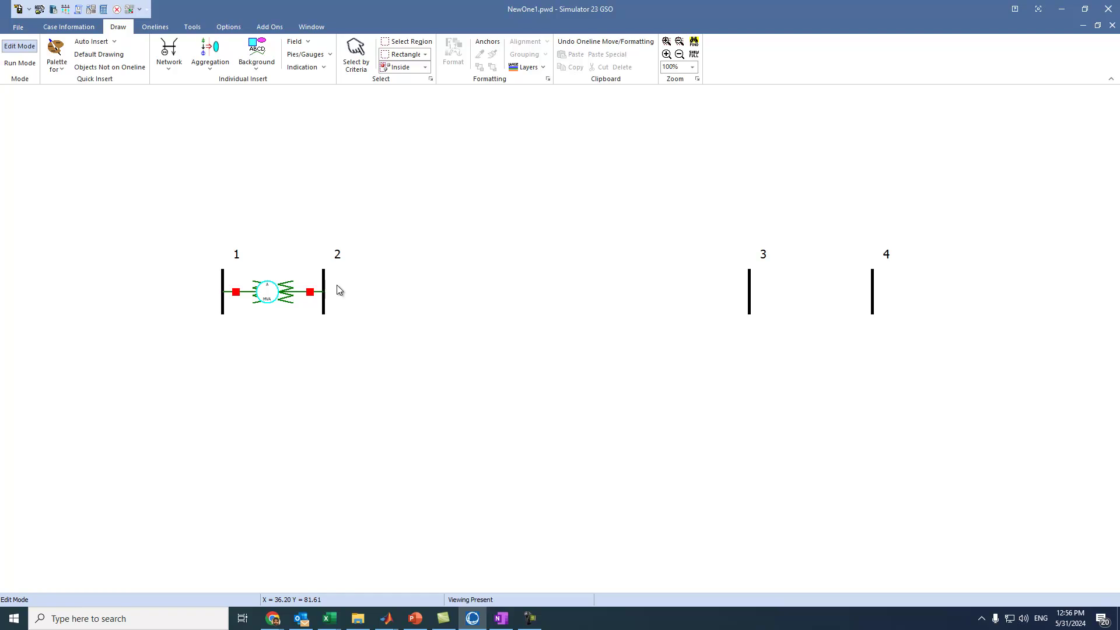
# Draw a transmission line from bus 2 to bus 3.
pyautogui.click(169, 55)
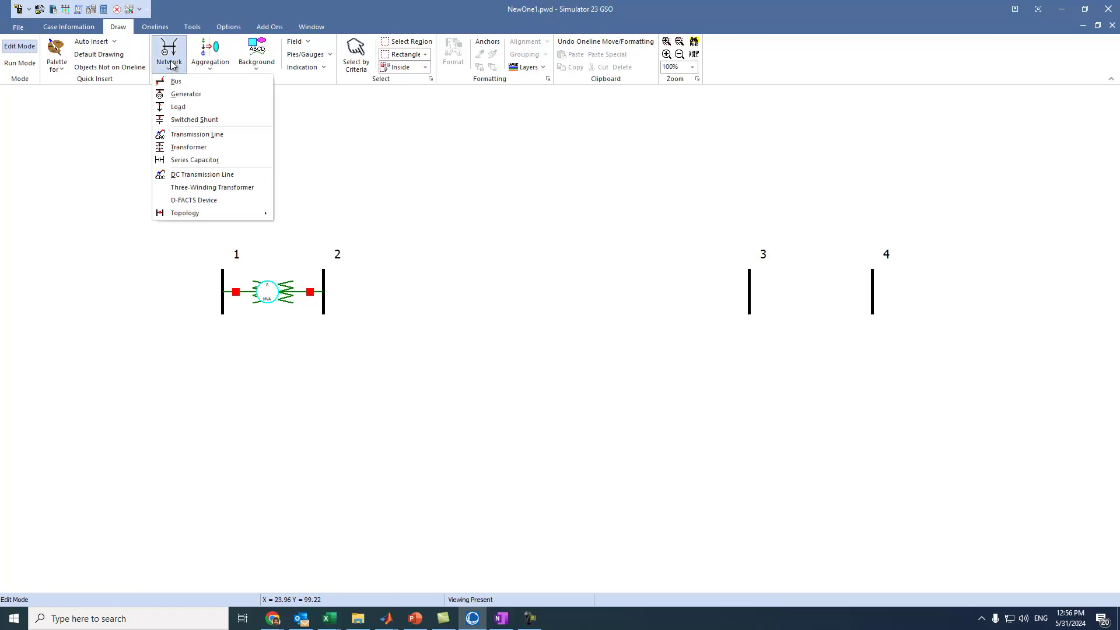
pyautogui.click(197, 136)
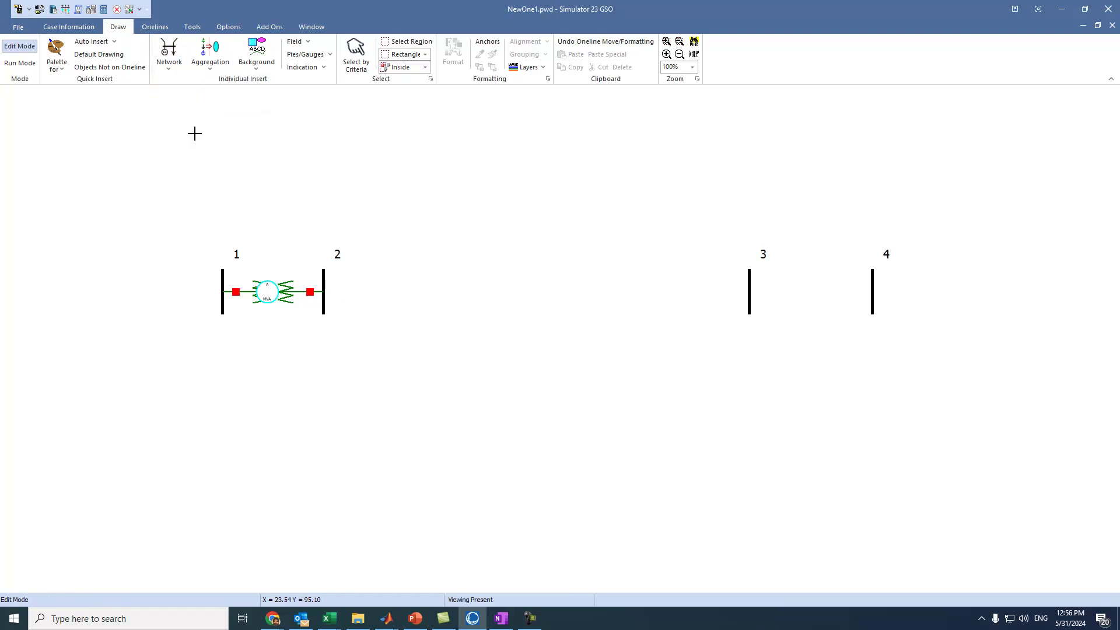
pyautogui.doubleClick(324, 291)
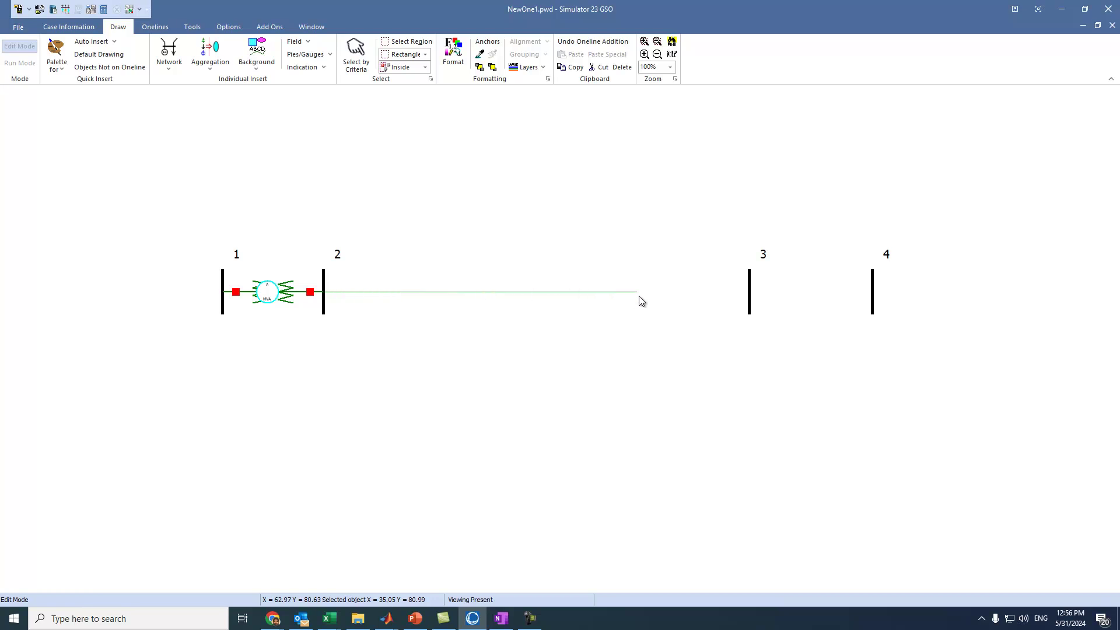
pyautogui.doubleClick(750, 296)
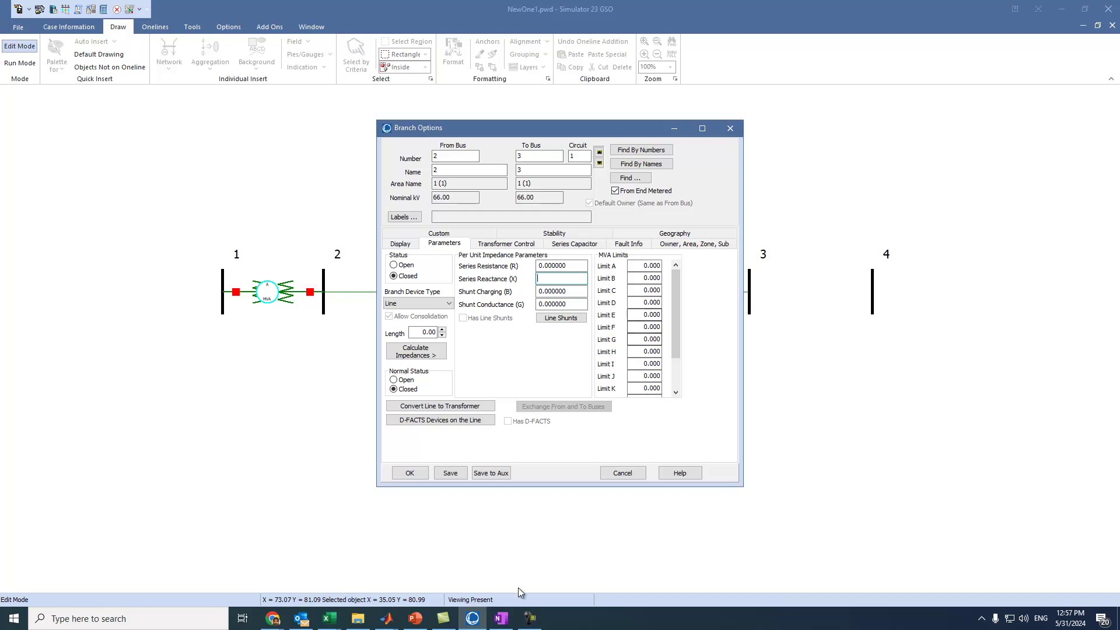
# Enter the line's parameters R 0.015, X 0.055 and B 0.25 pu.
pyautogui.click(501, 618)
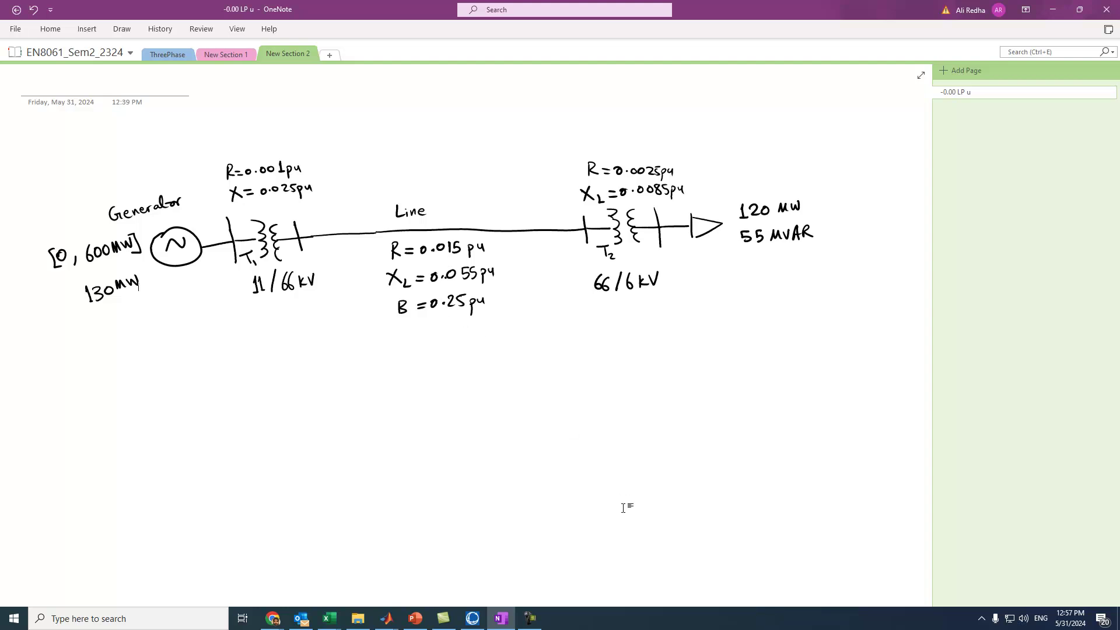
pyautogui.hotkey('alt', 'Tab')
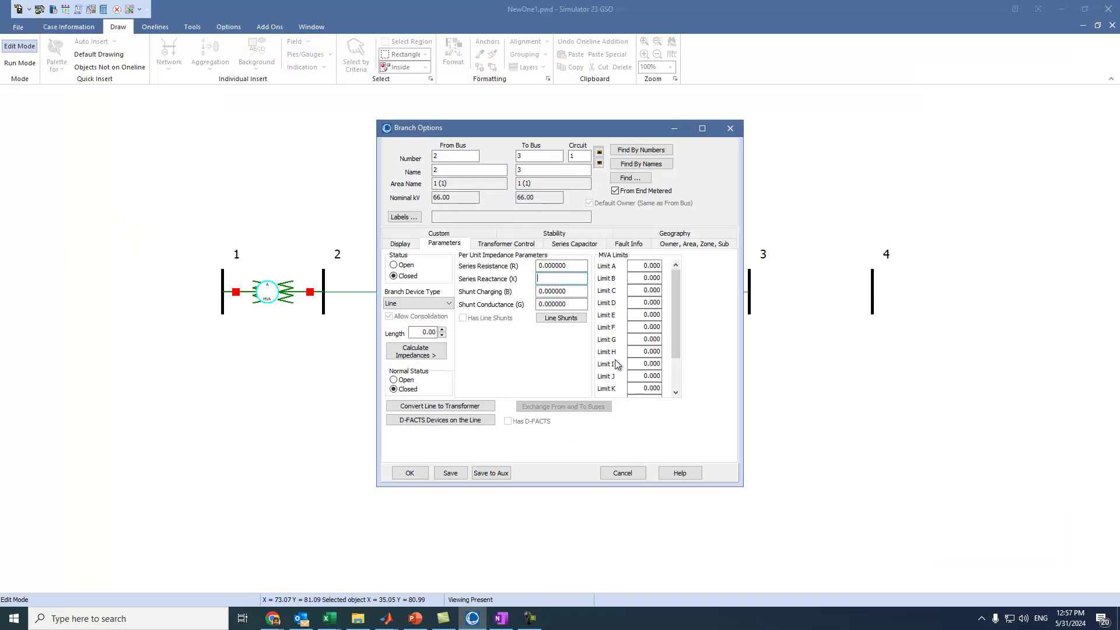
pyautogui.hotkey('shift', 'Tab')
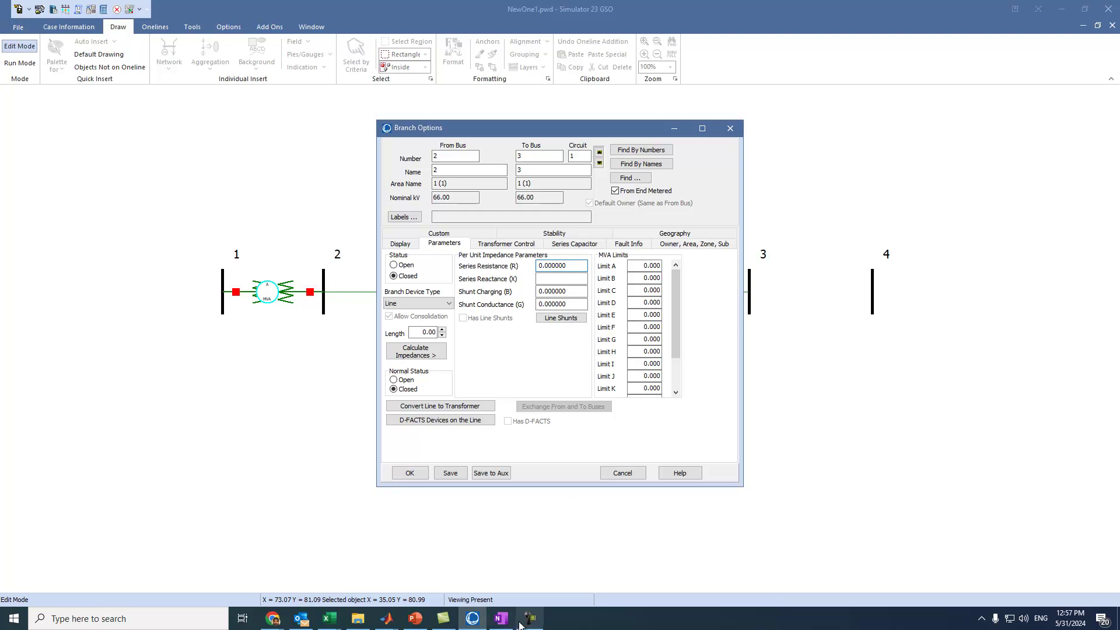
pyautogui.click(502, 619)
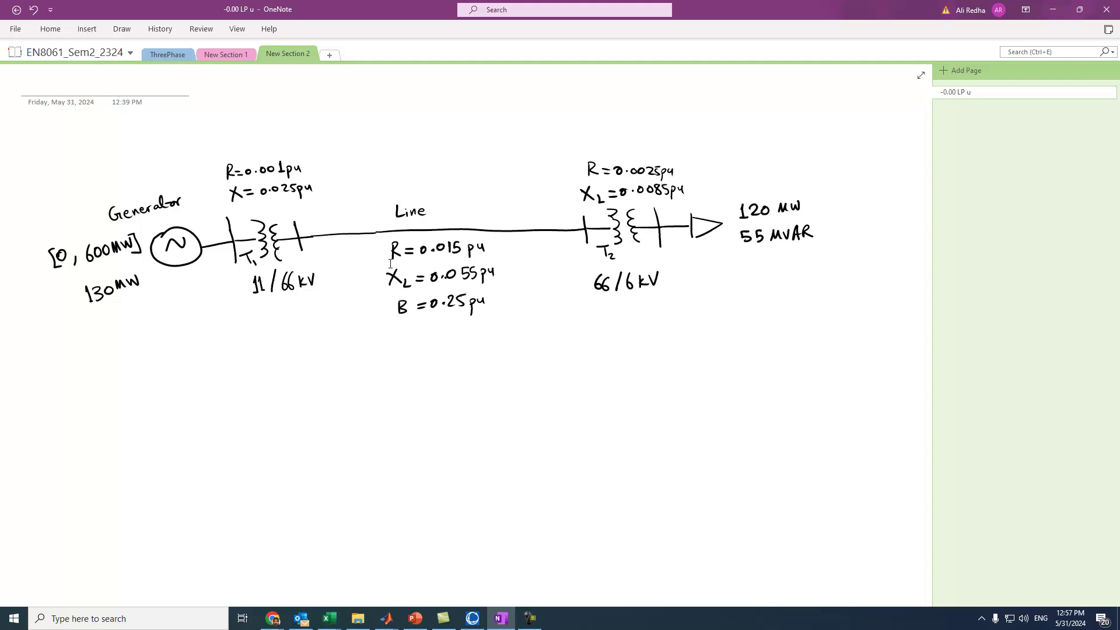
pyautogui.hotkey('alt', 'Tab')
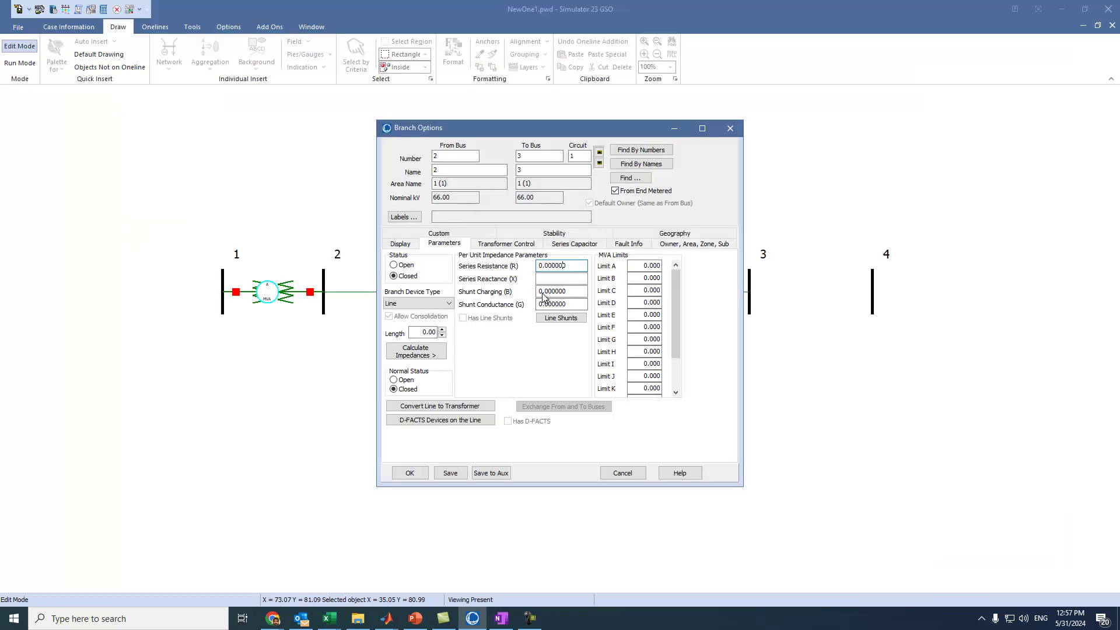
pyautogui.moveTo(552, 265); pyautogui.dragTo(608, 252)
pyautogui.press('BackSpace')
pyautogui.click(552, 278)
pyautogui.moveTo(546, 291); pyautogui.dragTo(608, 298)
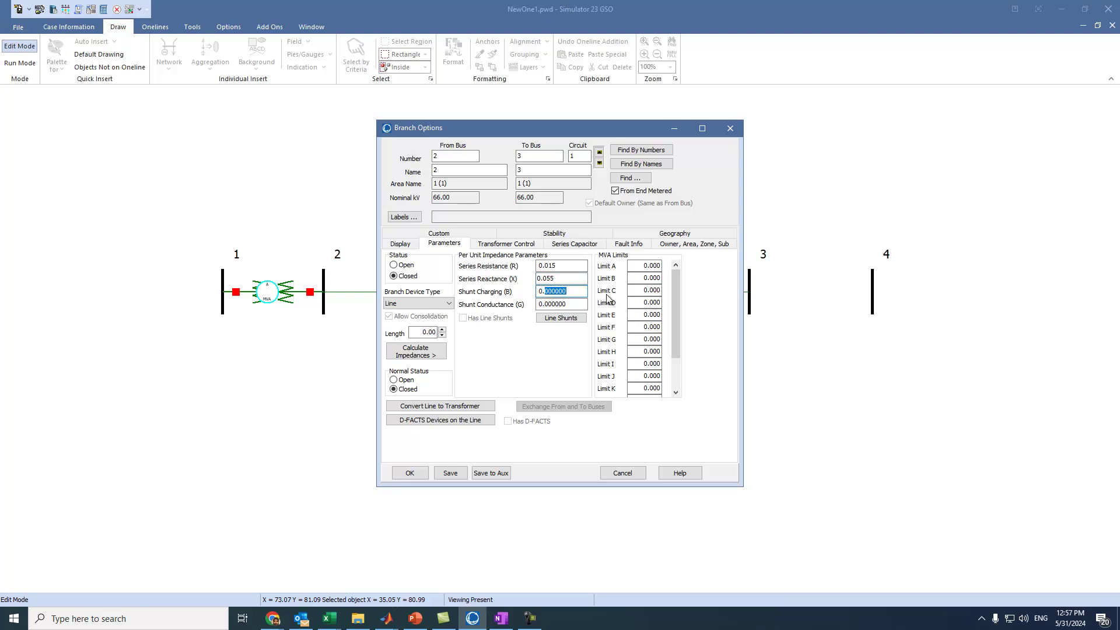
pyautogui.write('25')
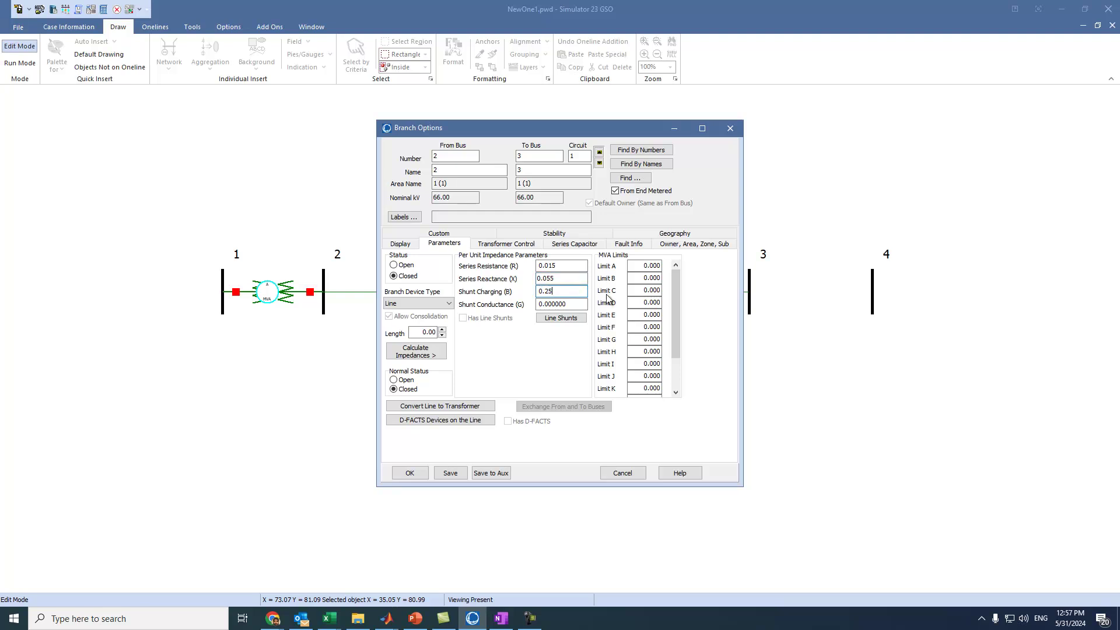
pyautogui.click(420, 475)
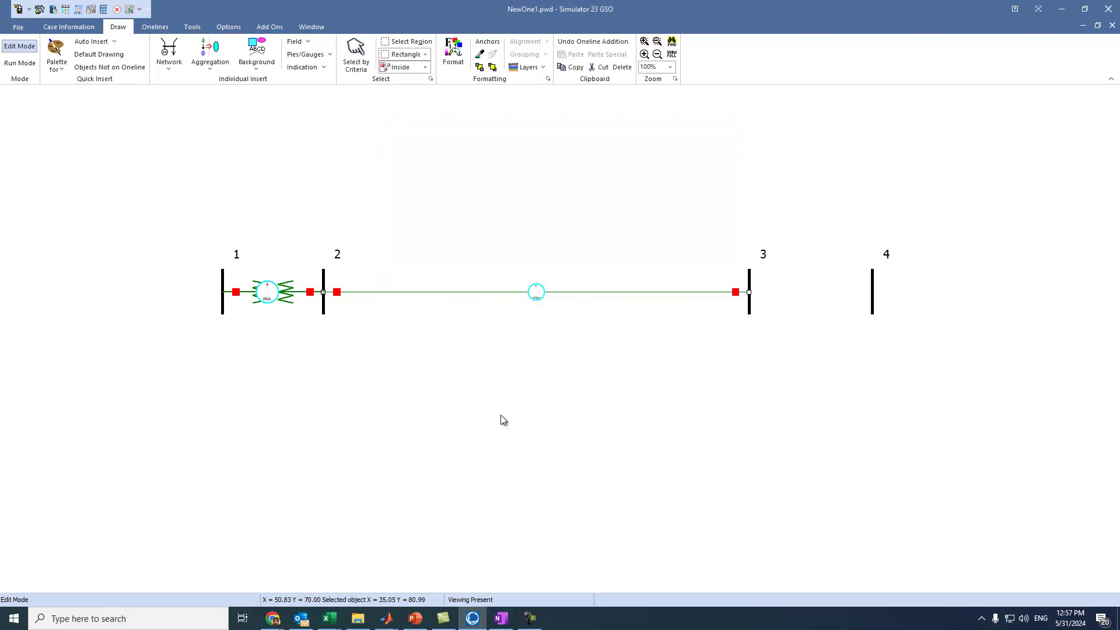
# Set the 2–3 line's pie chart to size 4.0 showing Total power (MVA).
pyautogui.doubleClick(537, 291)
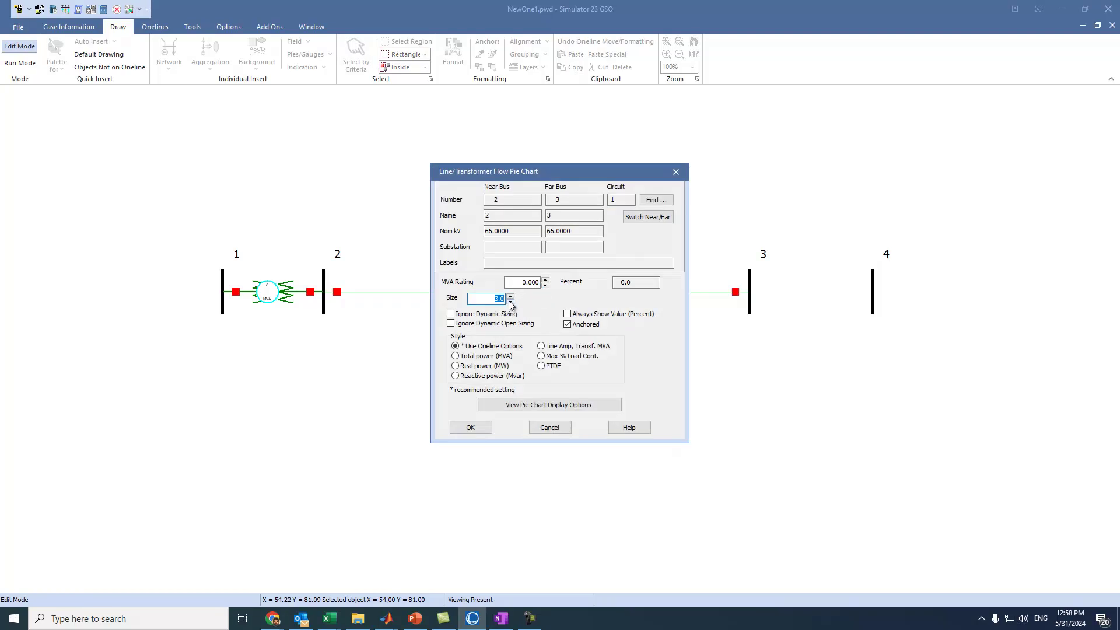
pyautogui.click(511, 296)
pyautogui.click(469, 357)
pyautogui.click(486, 430)
# Raise the 2–3 line's pixel thickness to 2.
pyautogui.doubleClick(500, 293)
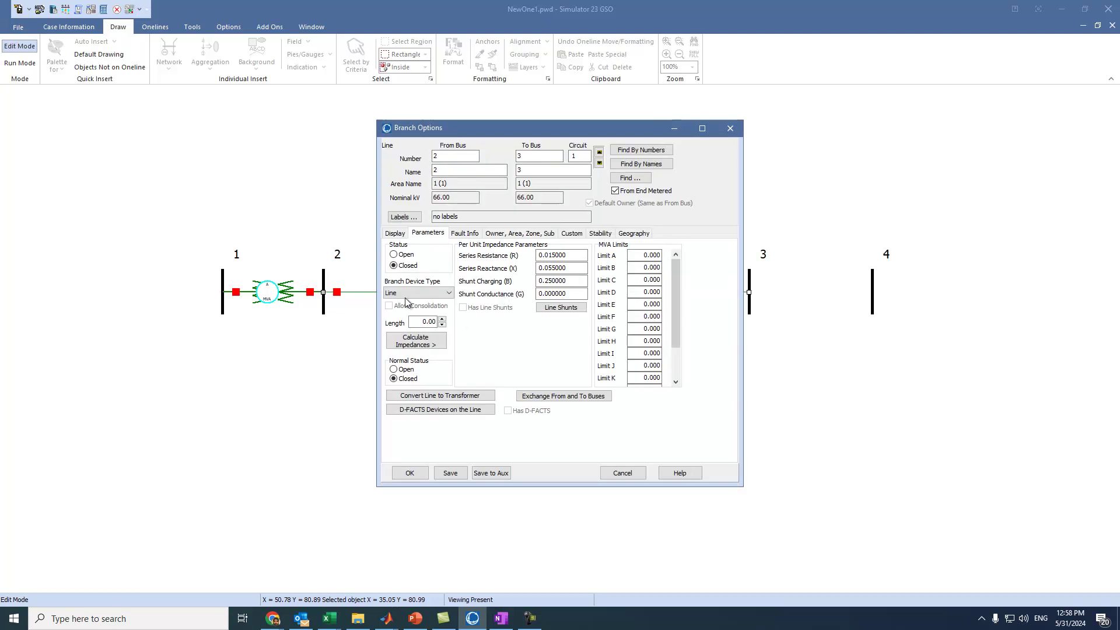
pyautogui.click(395, 232)
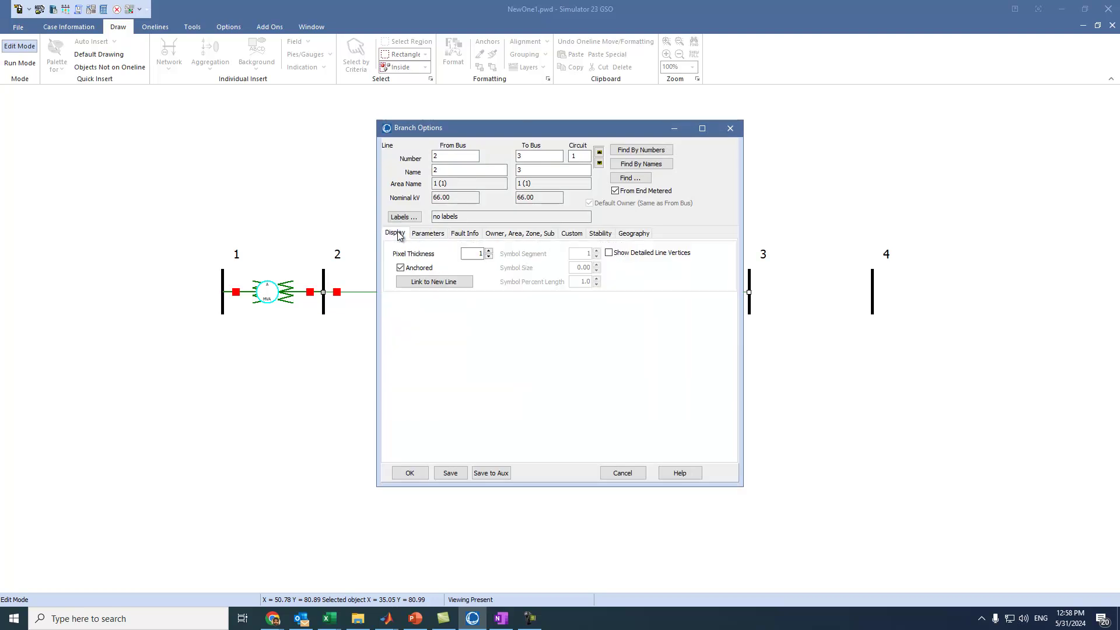
pyautogui.click(489, 250)
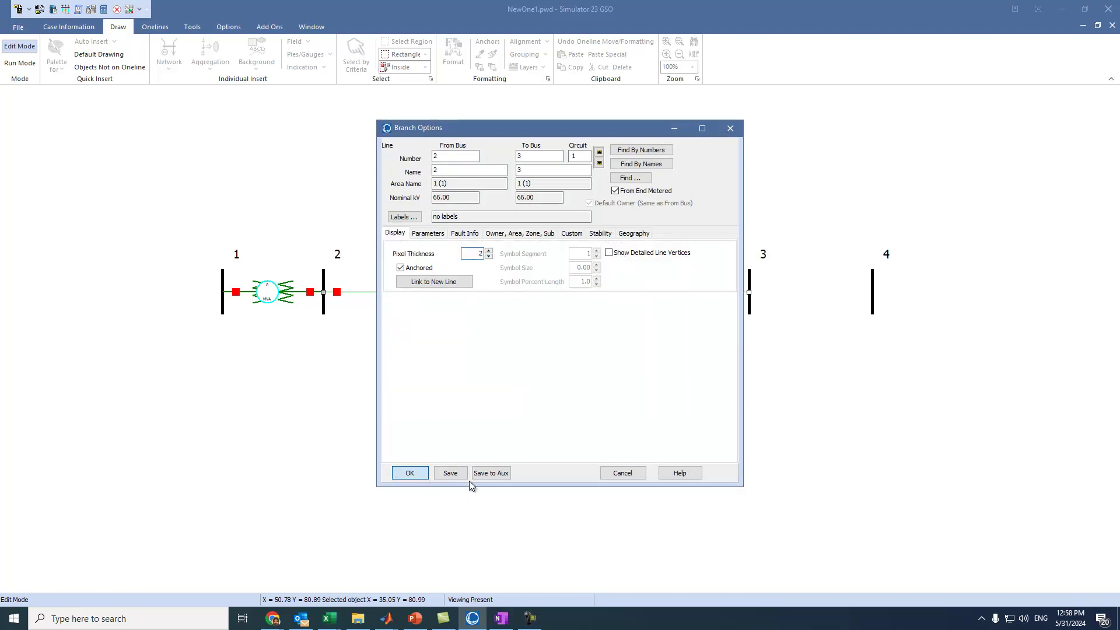
pyautogui.click(410, 473)
# Shift bus 1 and the 1–2 transformer slightly farther left, away from bus 2.
pyautogui.click(267, 295)
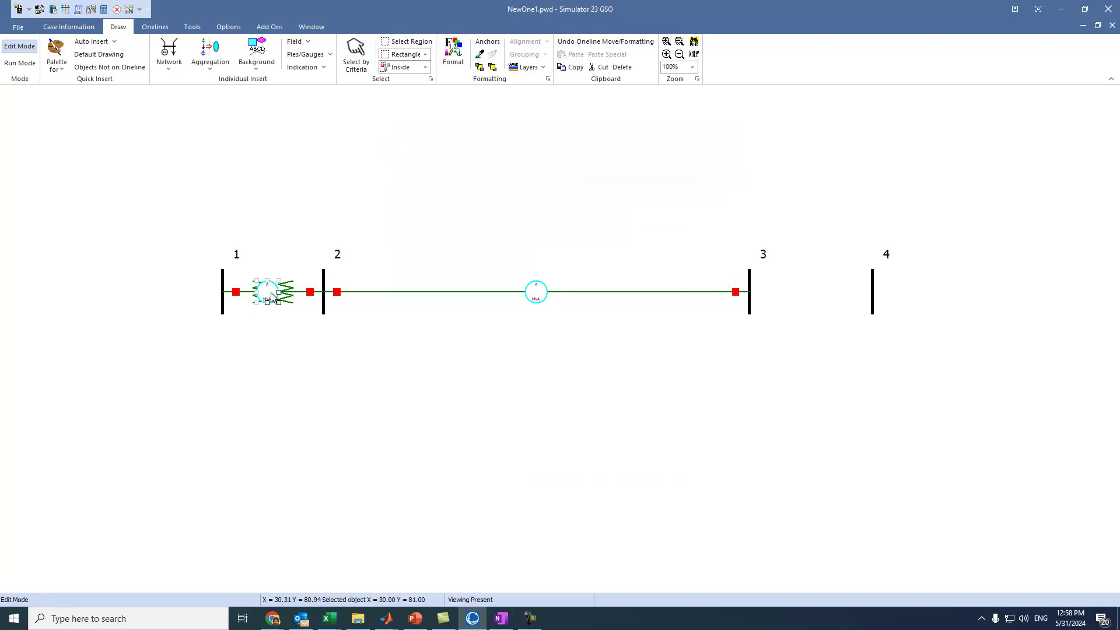
pyautogui.click(216, 306)
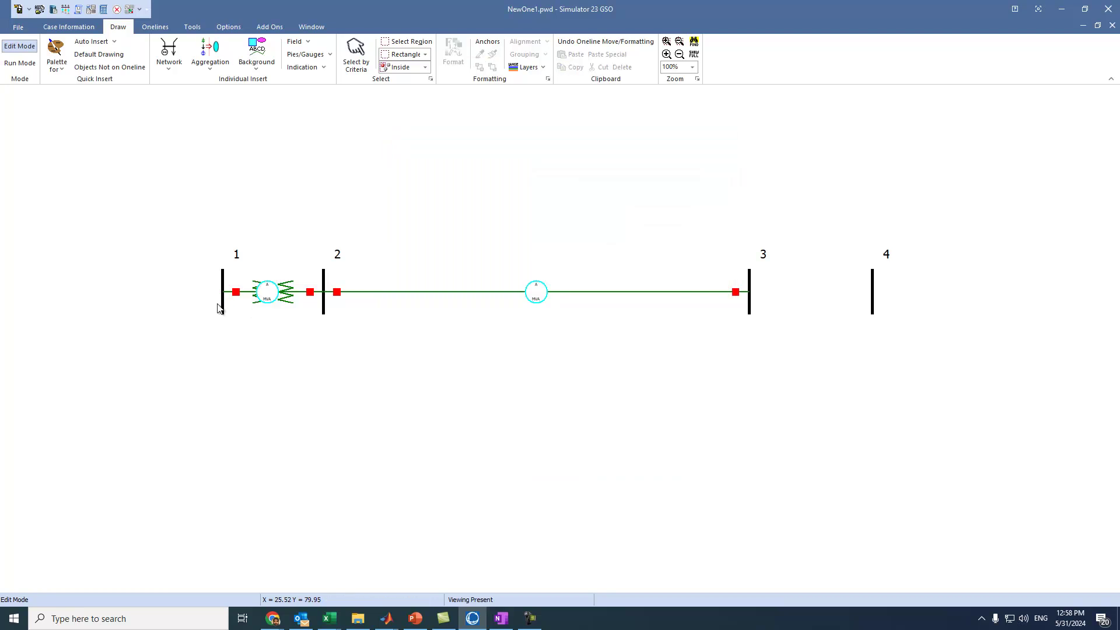
pyautogui.click(222, 310)
pyautogui.moveTo(222, 311); pyautogui.dragTo(218, 310)
pyautogui.click(218, 310)
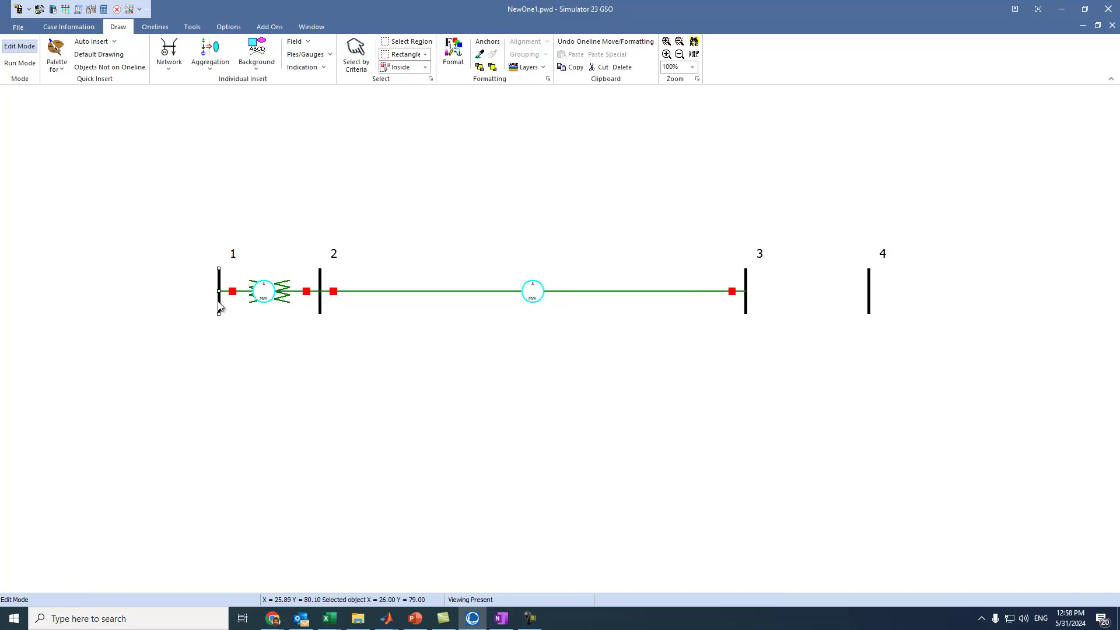
pyautogui.moveTo(218, 311); pyautogui.dragTo(258, 291)
pyautogui.click(253, 295)
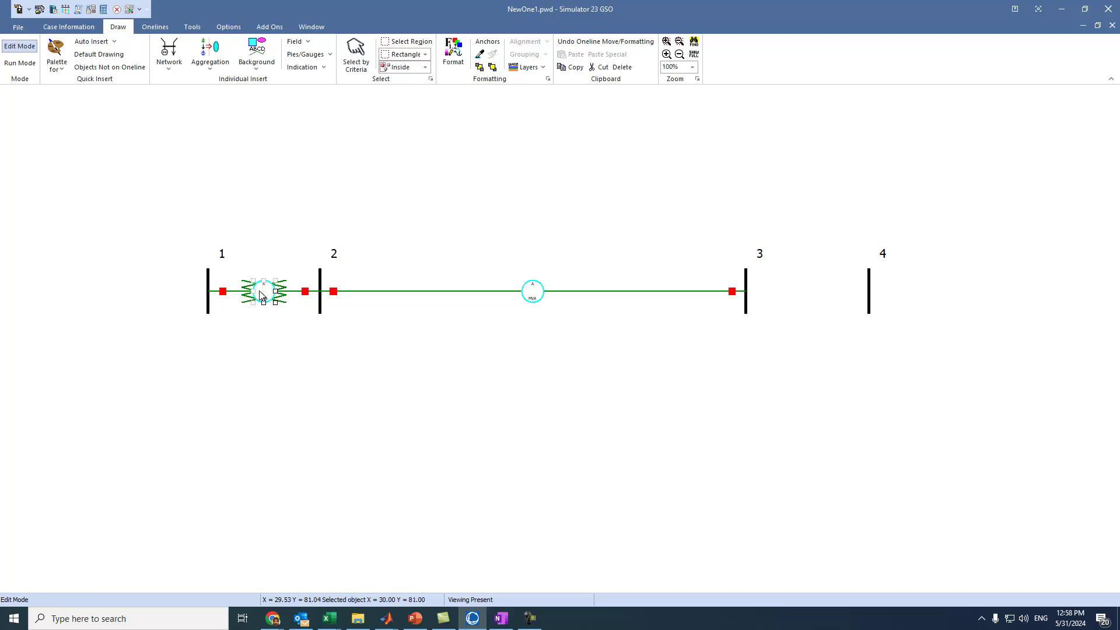
pyautogui.click(292, 386)
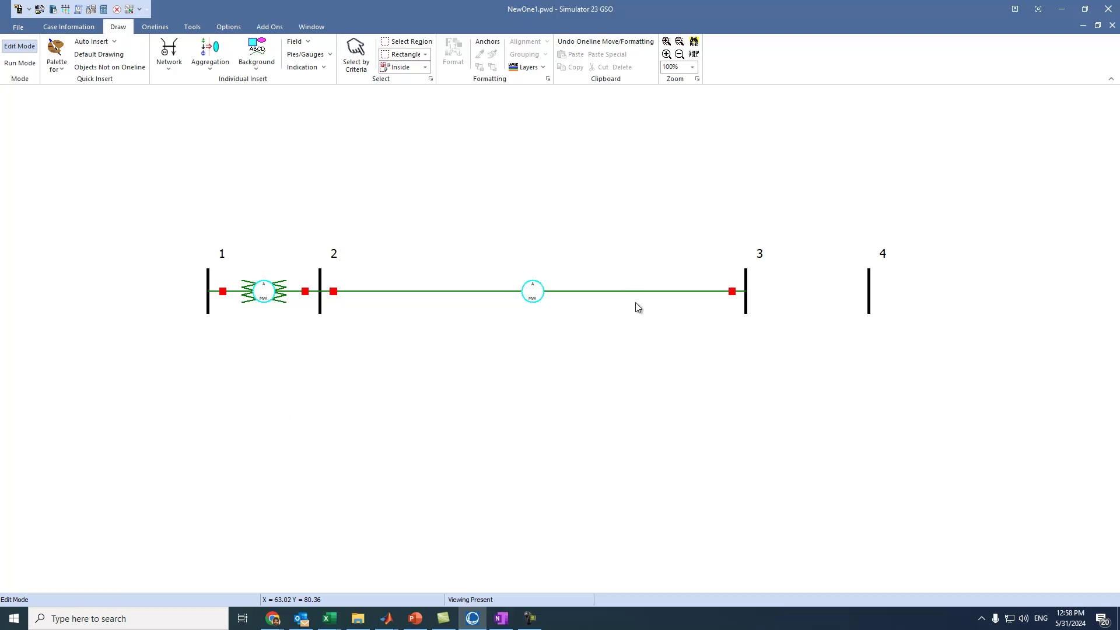
# Draw a transformer from bus 3 to bus 4.
pyautogui.click(168, 58)
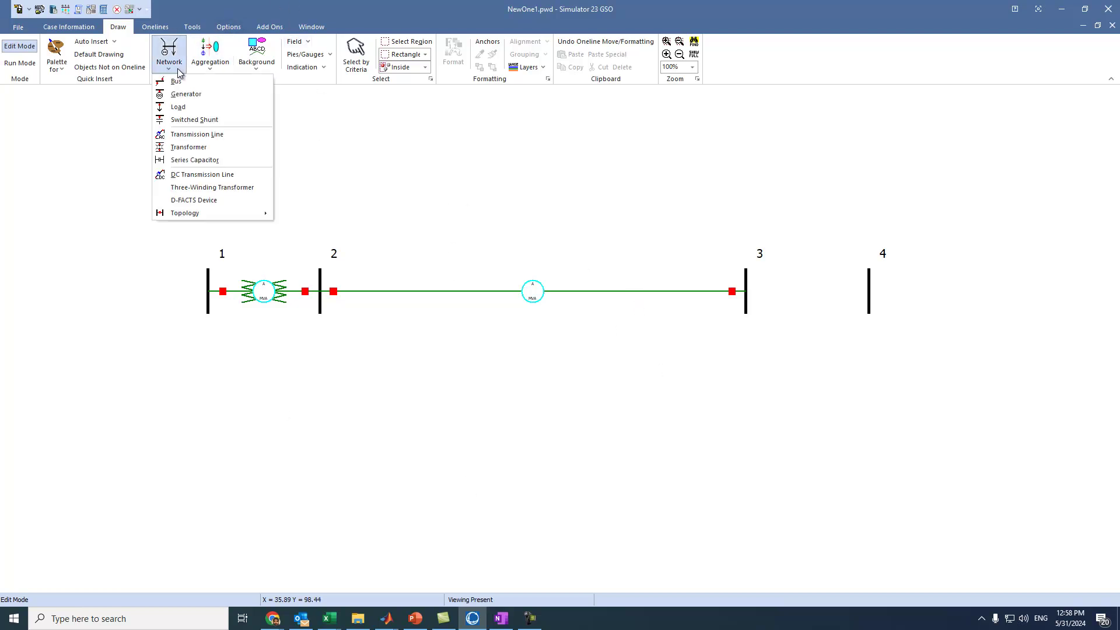
pyautogui.click(221, 148)
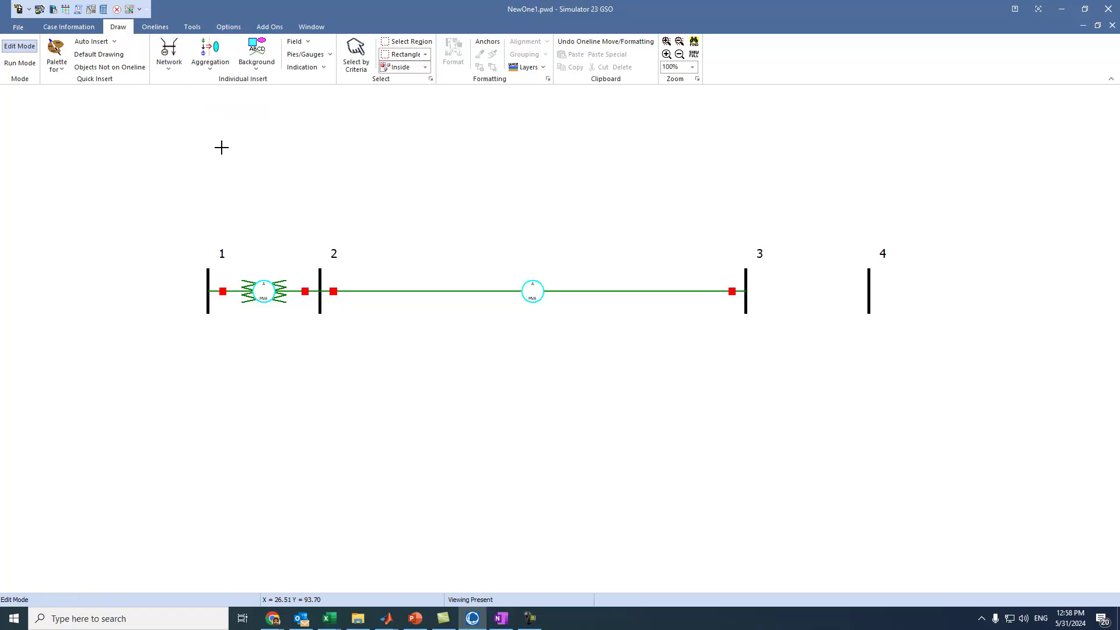
pyautogui.click(740, 291)
pyautogui.doubleClick(870, 295)
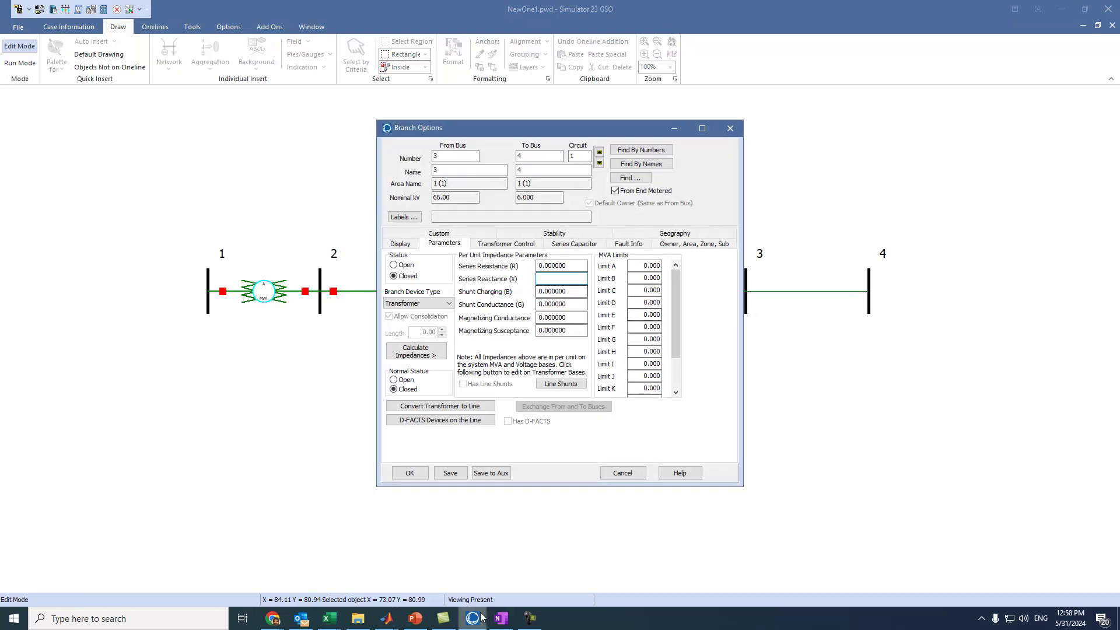
# Set the 3–4 transformer's series resistance to 0.0025 and reactance to 0.0085 pu.
pyautogui.click(501, 618)
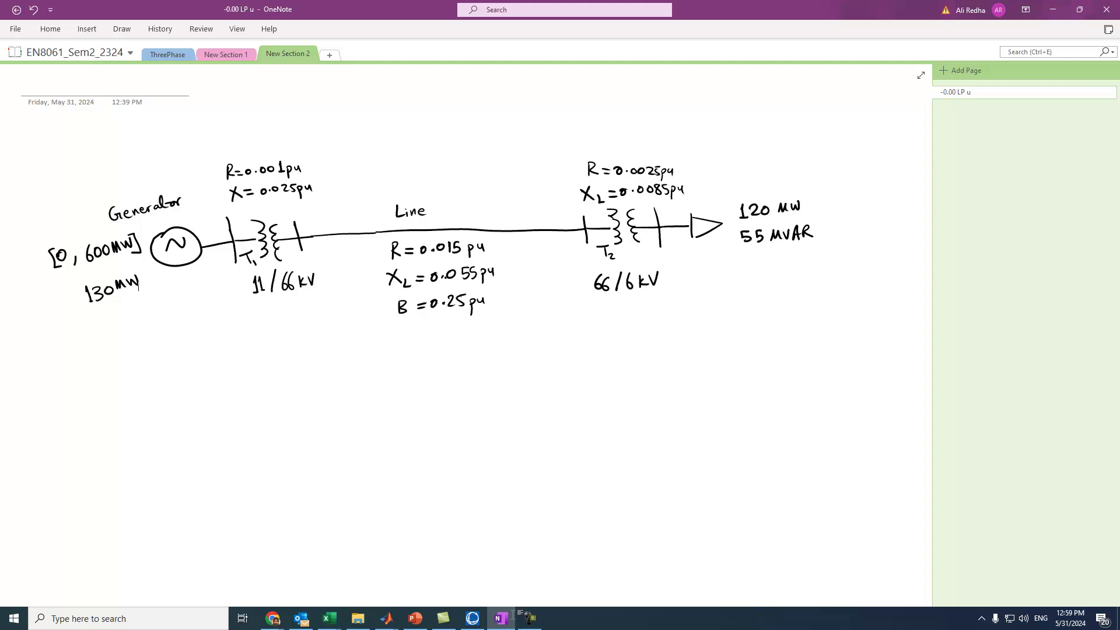
pyautogui.click(473, 617)
pyautogui.moveTo(552, 266); pyautogui.dragTo(625, 273)
pyautogui.write('25')
pyautogui.click(570, 280)
pyautogui.write('0.0085')
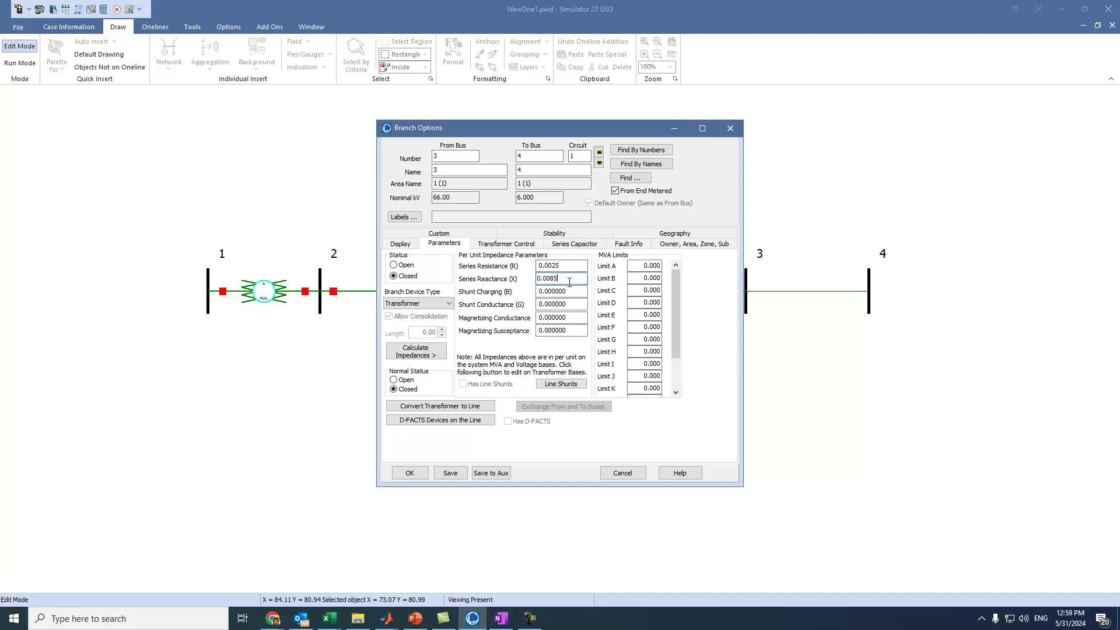
pyautogui.click(410, 473)
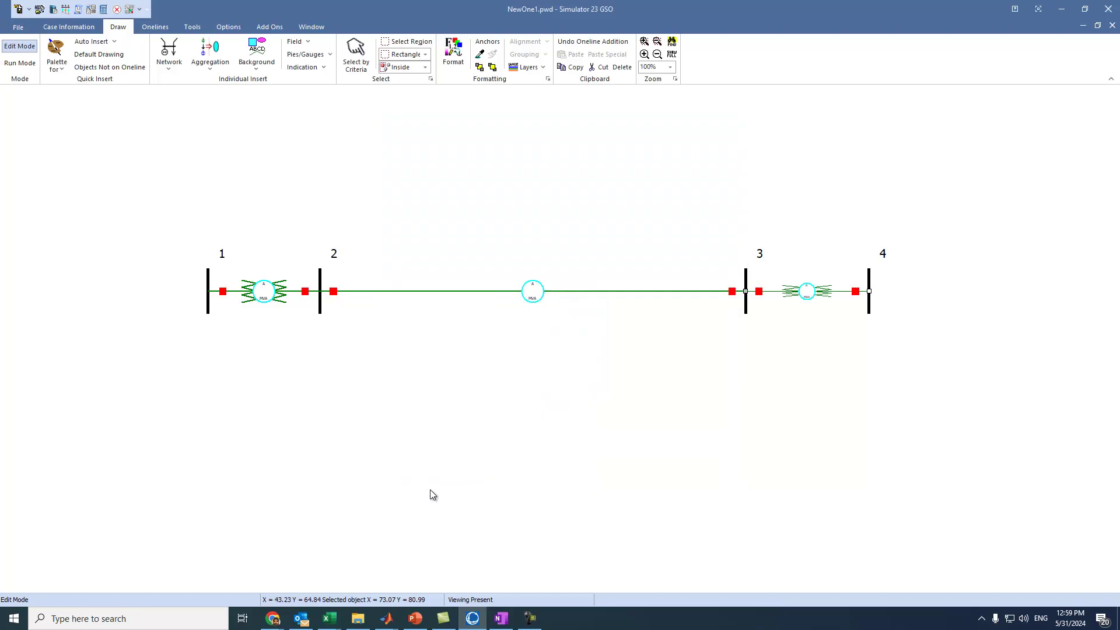
# Give the 3–4 transformer branch thickness 2 and symbol size 2.00.
pyautogui.doubleClick(784, 293)
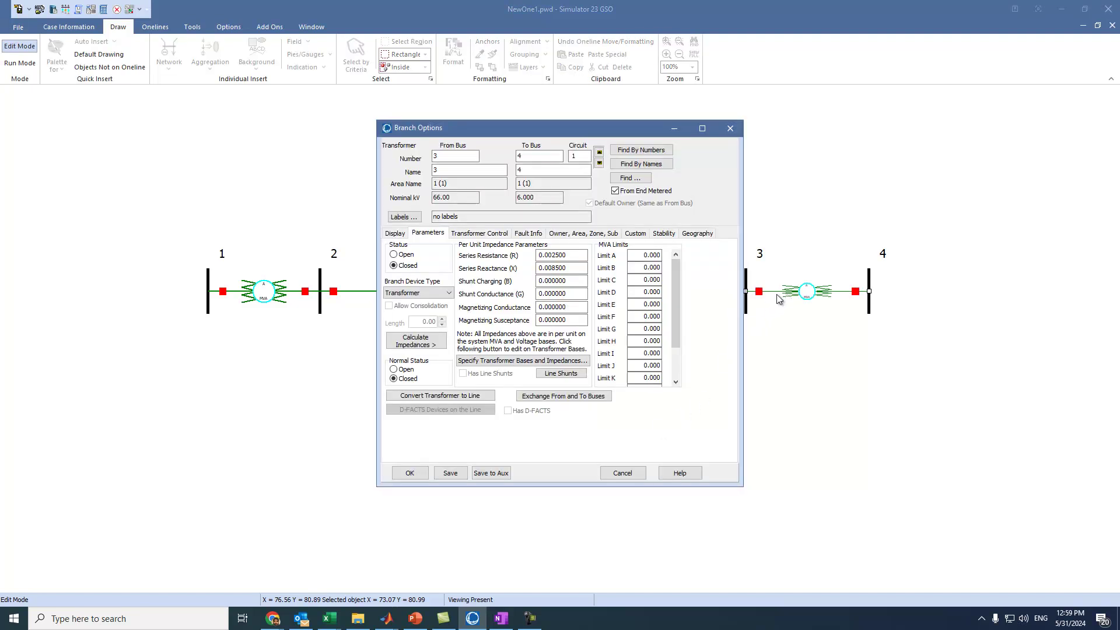
pyautogui.click(399, 233)
pyautogui.click(489, 251)
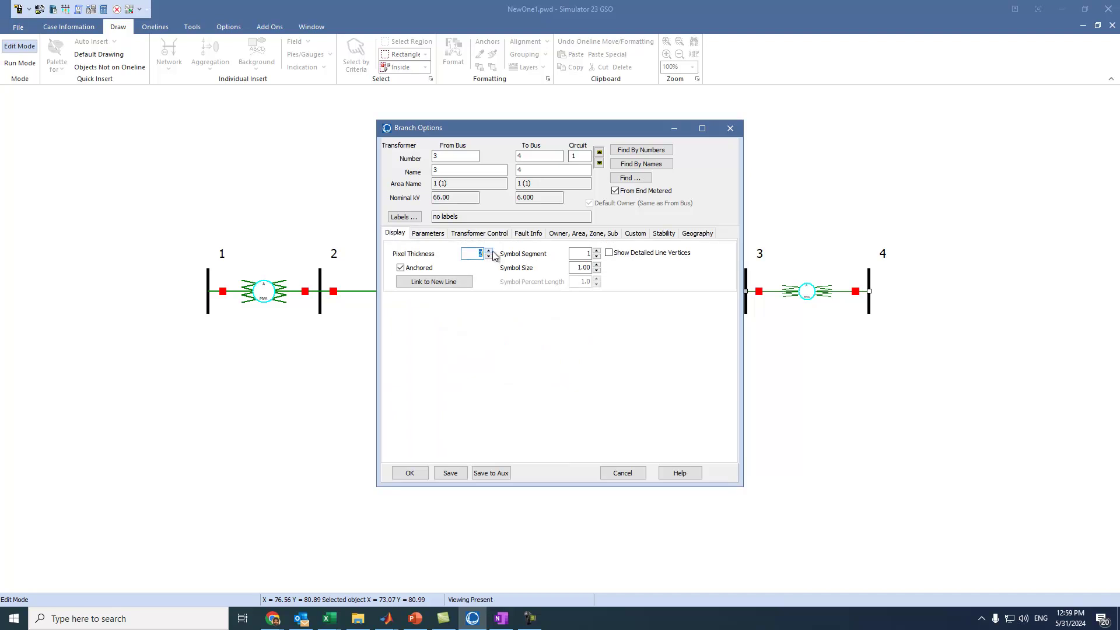
pyautogui.click(596, 265)
pyautogui.click(410, 472)
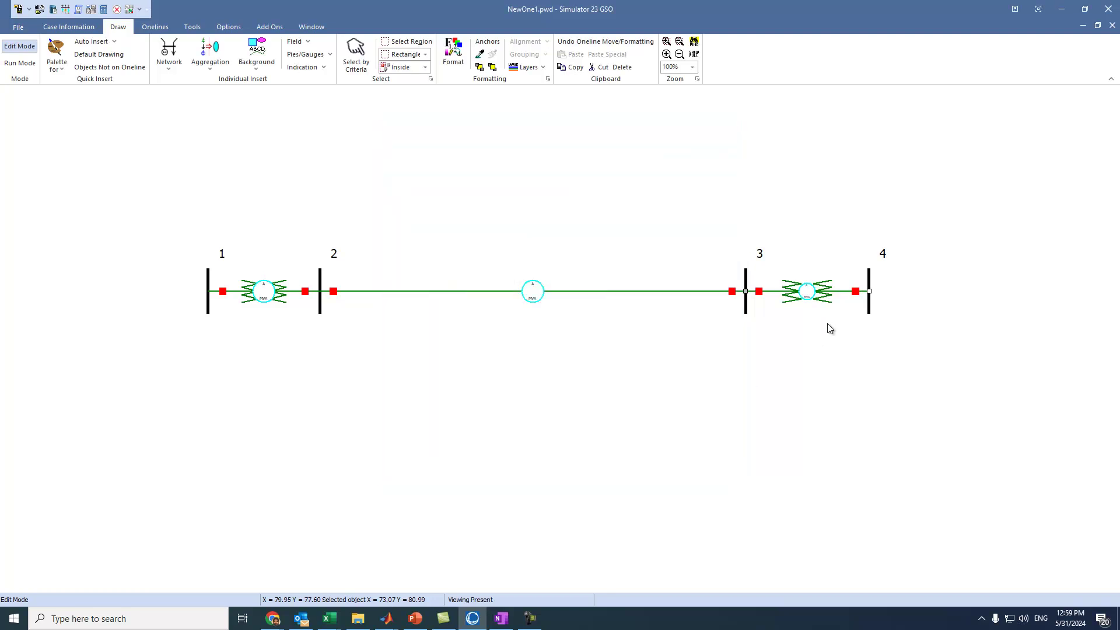
# Enlarge the 3–4 transformer's pie chart from size 3 to 4.
pyautogui.click(808, 299)
pyautogui.doubleClick(808, 302)
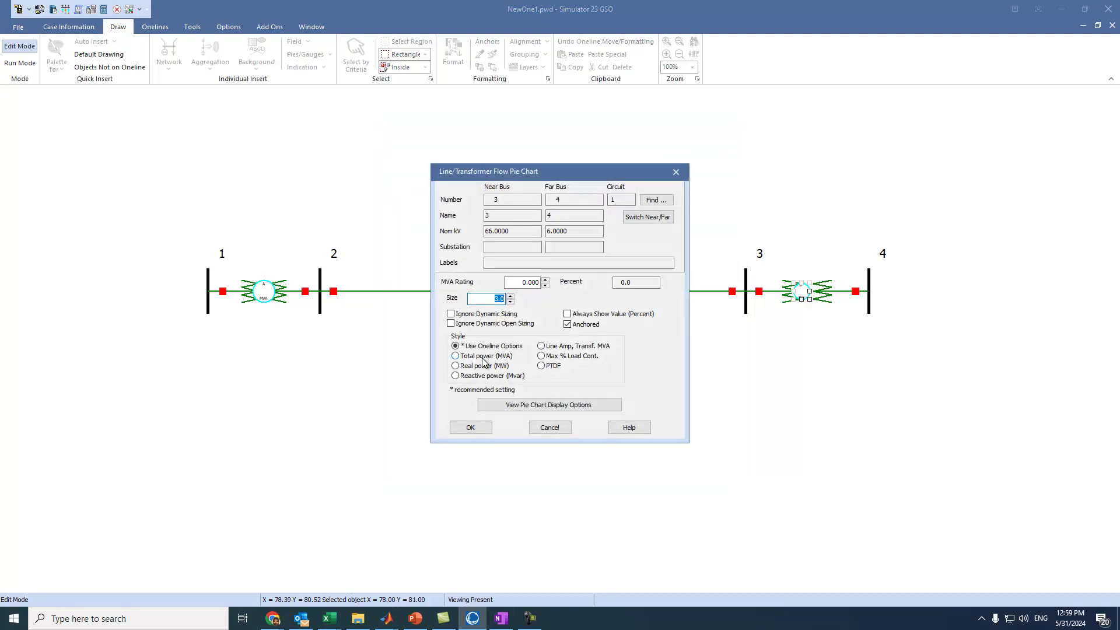
pyautogui.click(511, 296)
pyautogui.click(471, 427)
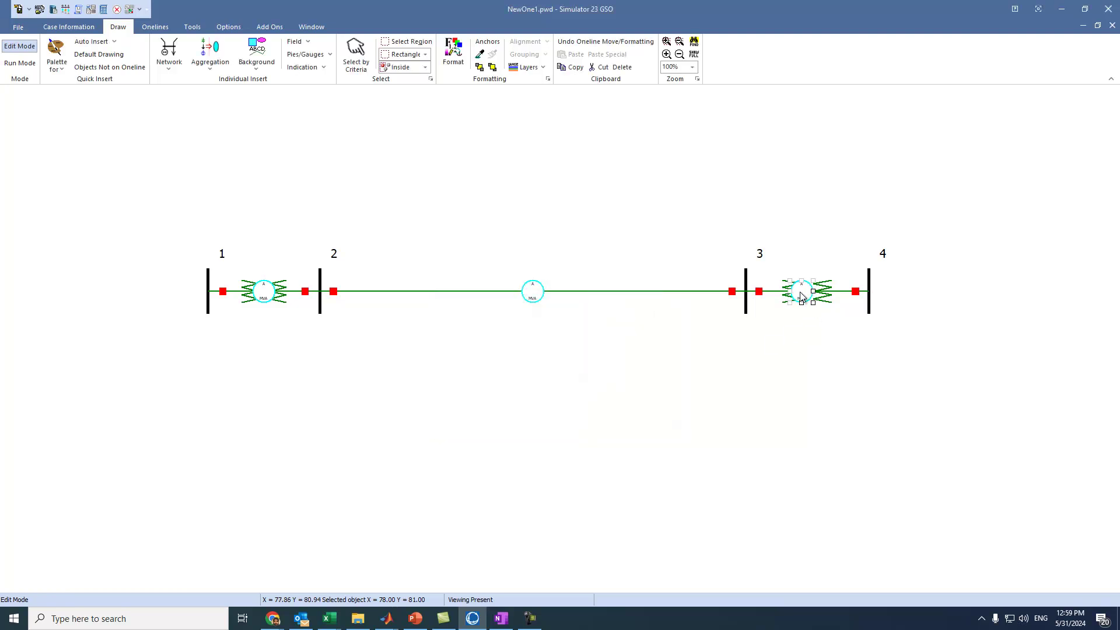
# Nudge bus 4 right and centre the pie chart on the 3–4 transformer.
pyautogui.click(869, 311)
pyautogui.doubleClick(869, 314)
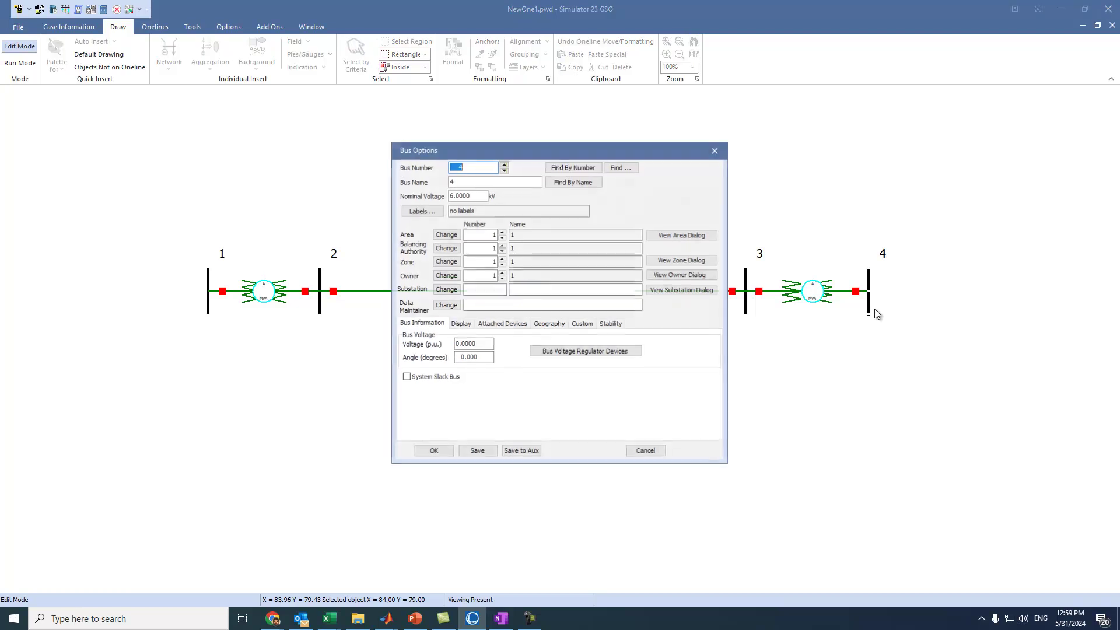
pyautogui.click(628, 448)
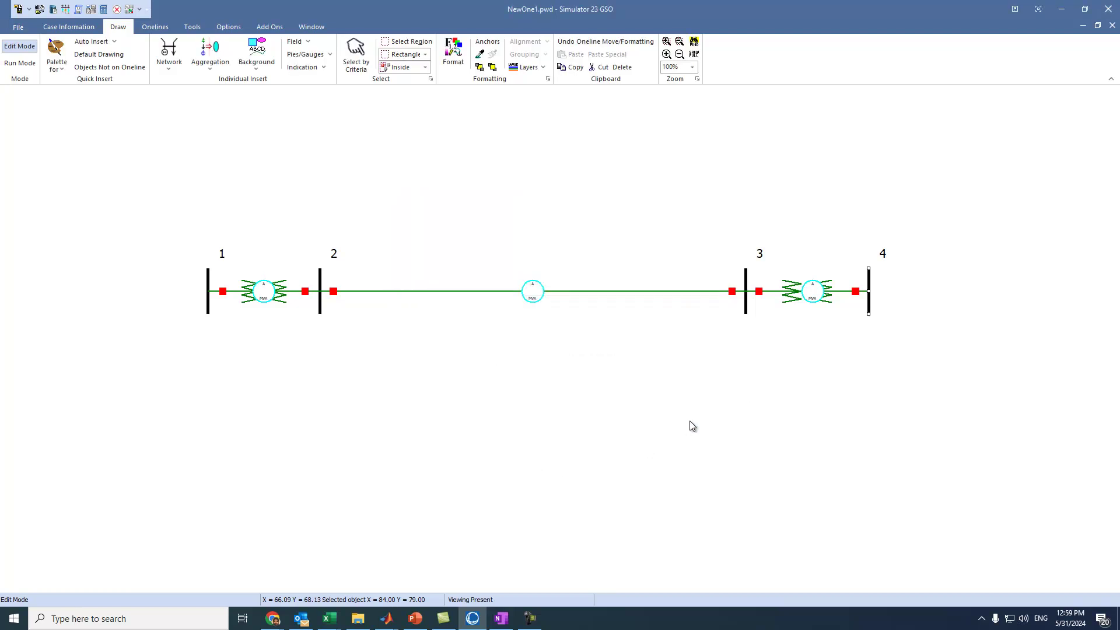
pyautogui.moveTo(871, 306); pyautogui.dragTo(812, 295)
pyautogui.click(811, 294)
pyautogui.click(846, 487)
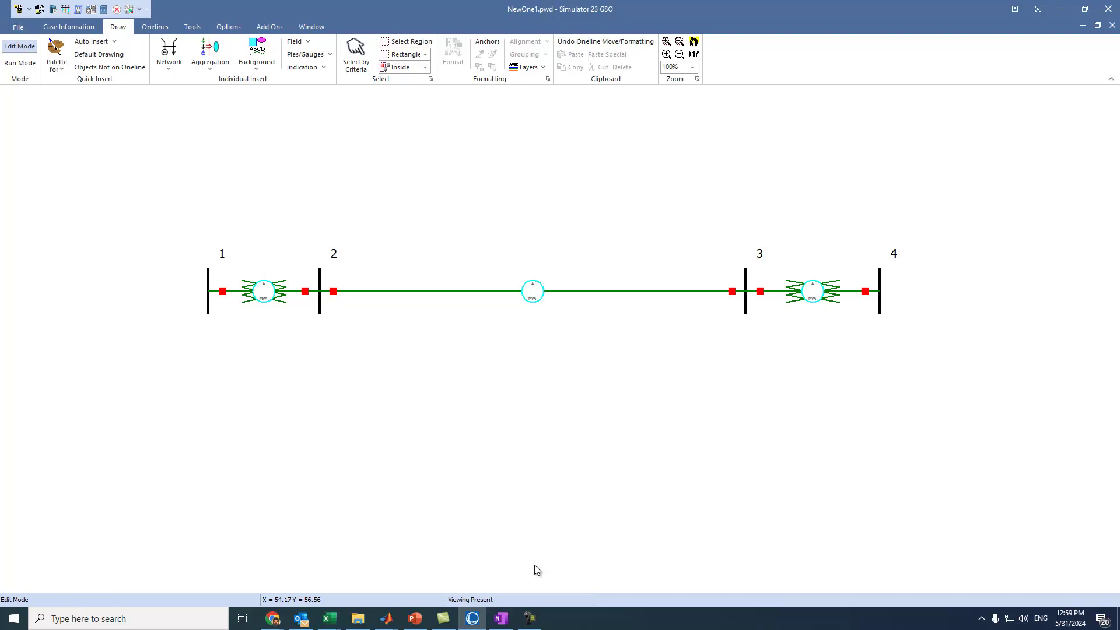
pyautogui.click(169, 54)
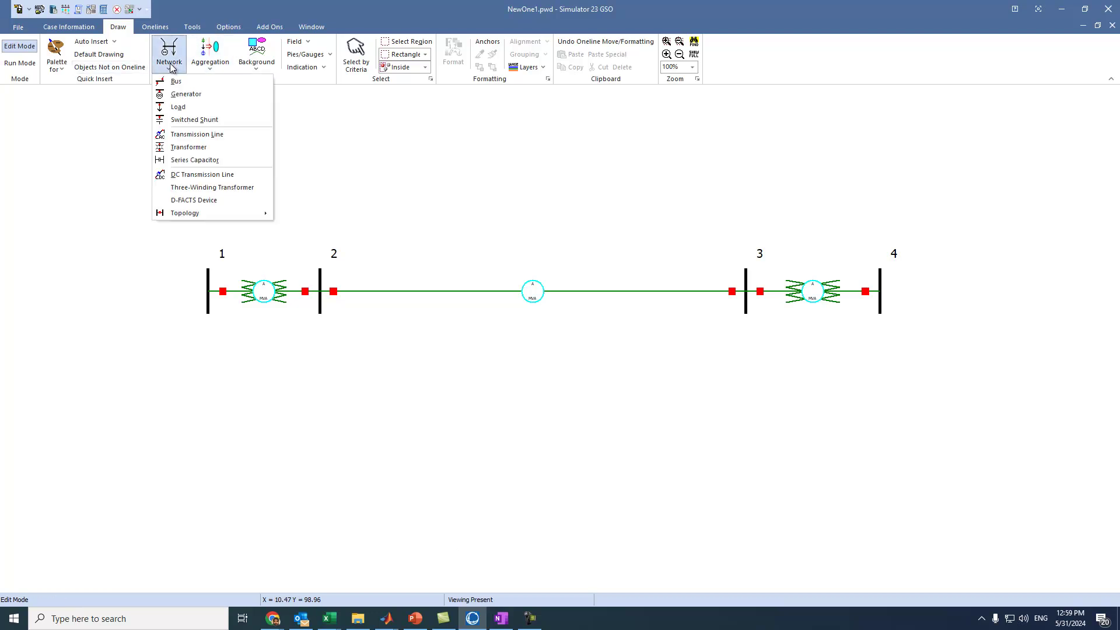
# Add a generator at bus 1 with 600 MW maximum output and 130 MW setpoint.
pyautogui.click(175, 95)
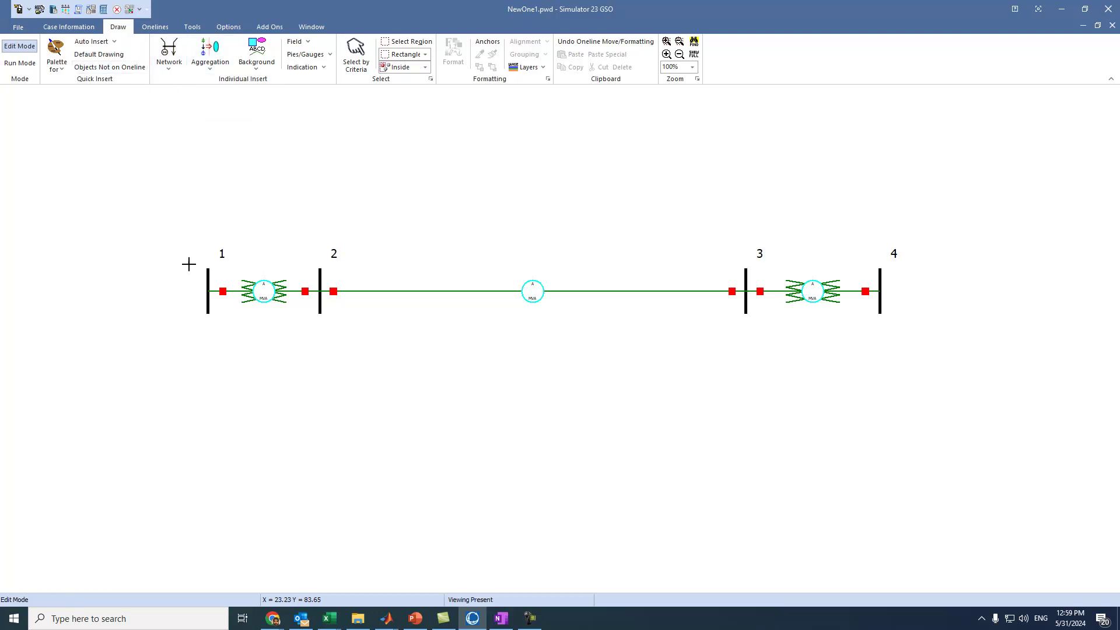
pyautogui.click(207, 291)
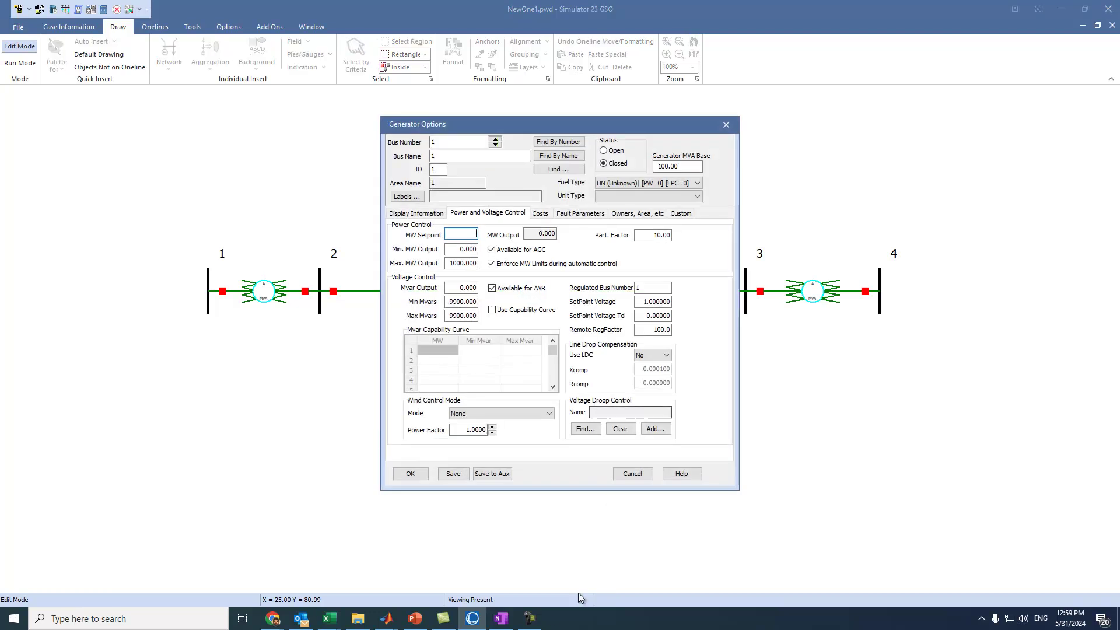
pyautogui.click(501, 618)
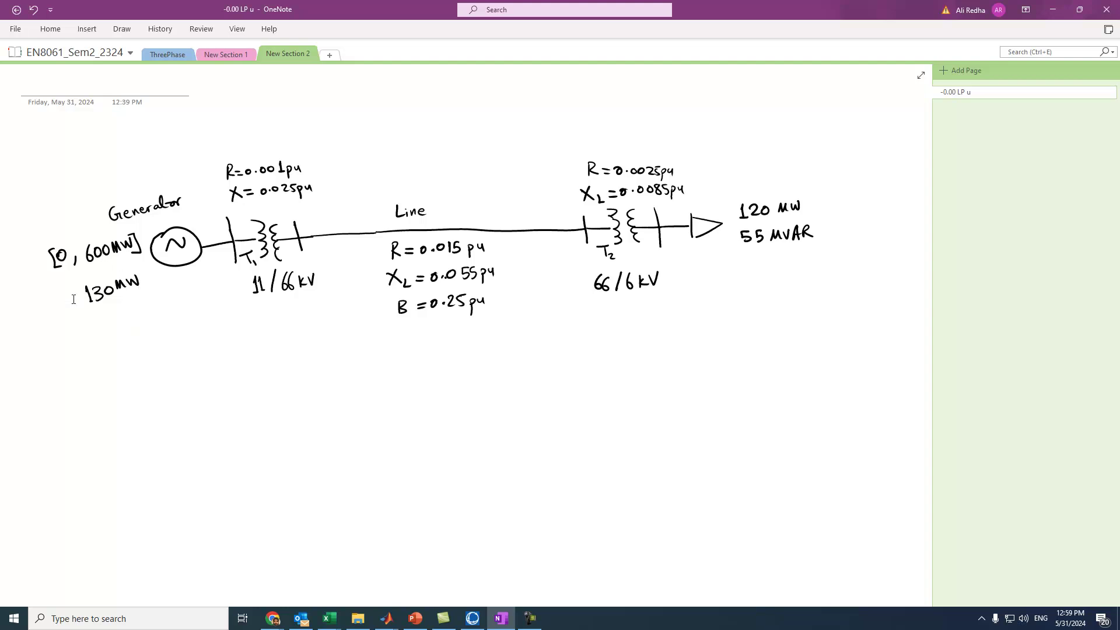
pyautogui.click(473, 618)
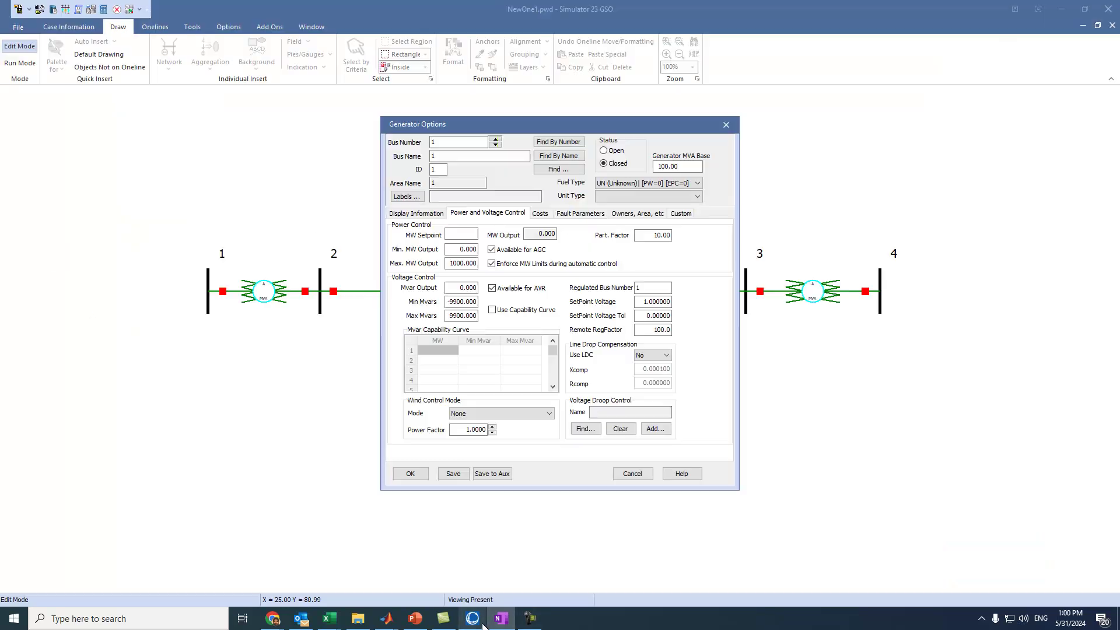
pyautogui.moveTo(452, 261); pyautogui.dragTo(459, 261)
pyautogui.write('6')
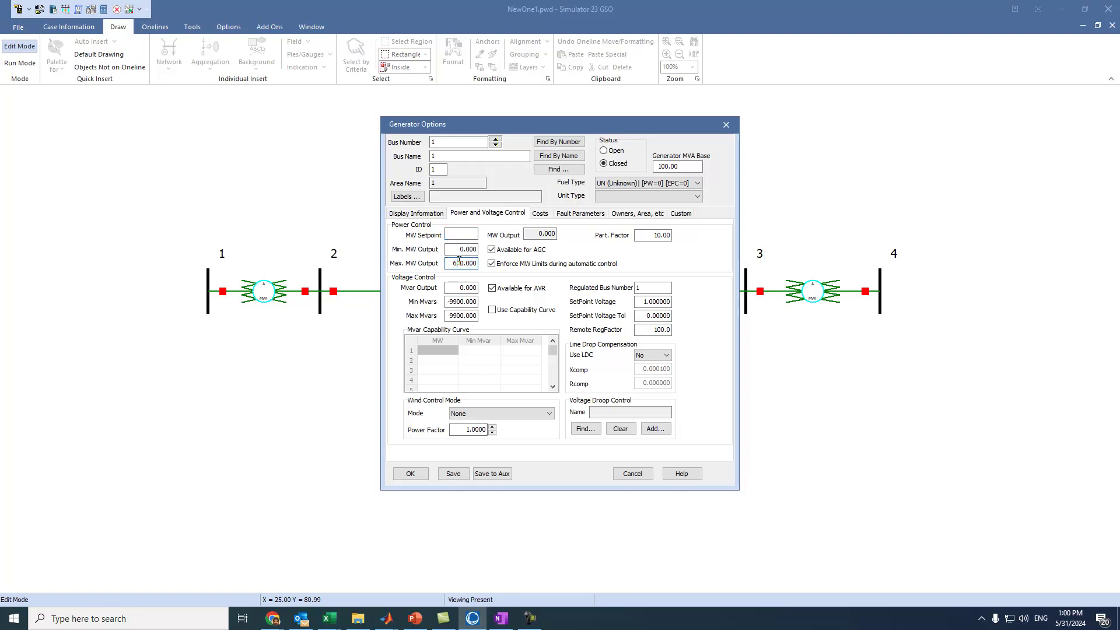
pyautogui.click(468, 233)
pyautogui.click(417, 474)
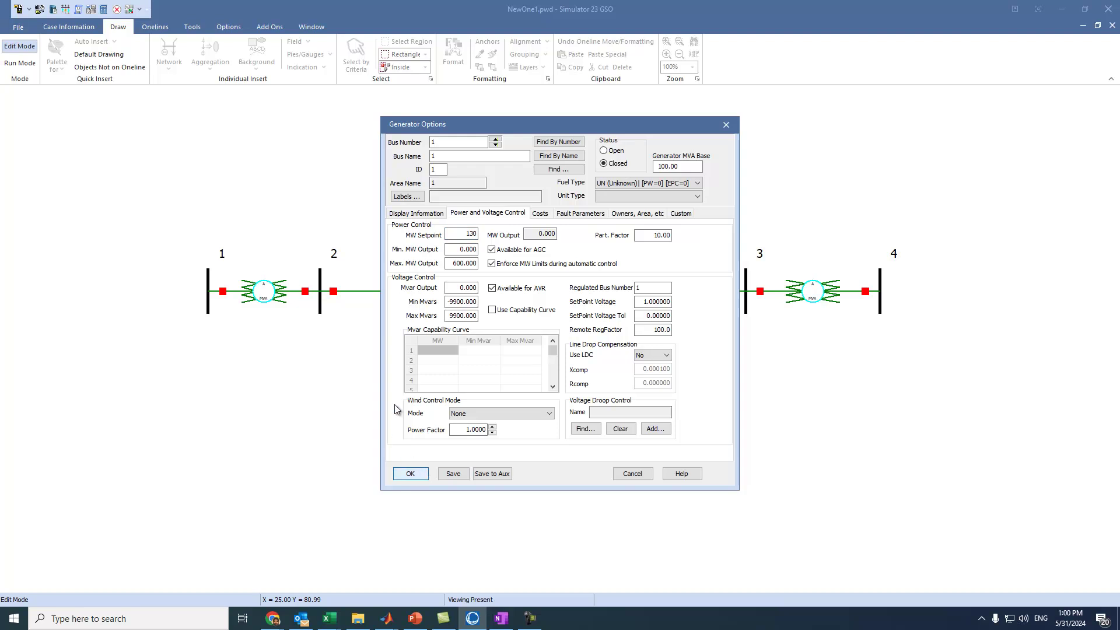
# Set the generator to face left with display size 9.
pyautogui.click(425, 215)
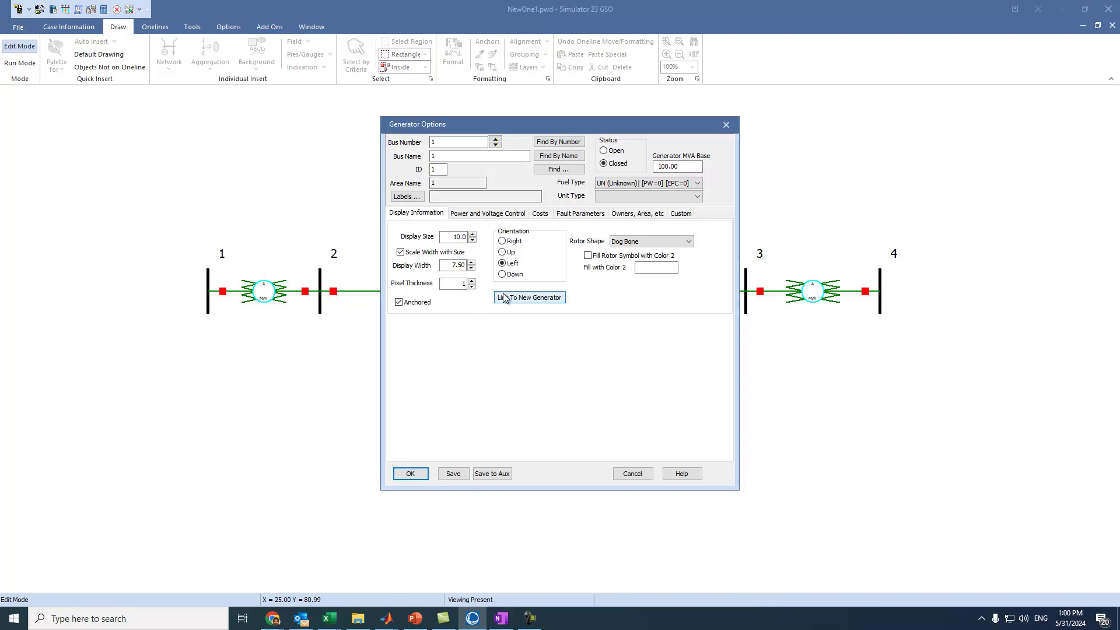
pyautogui.click(503, 263)
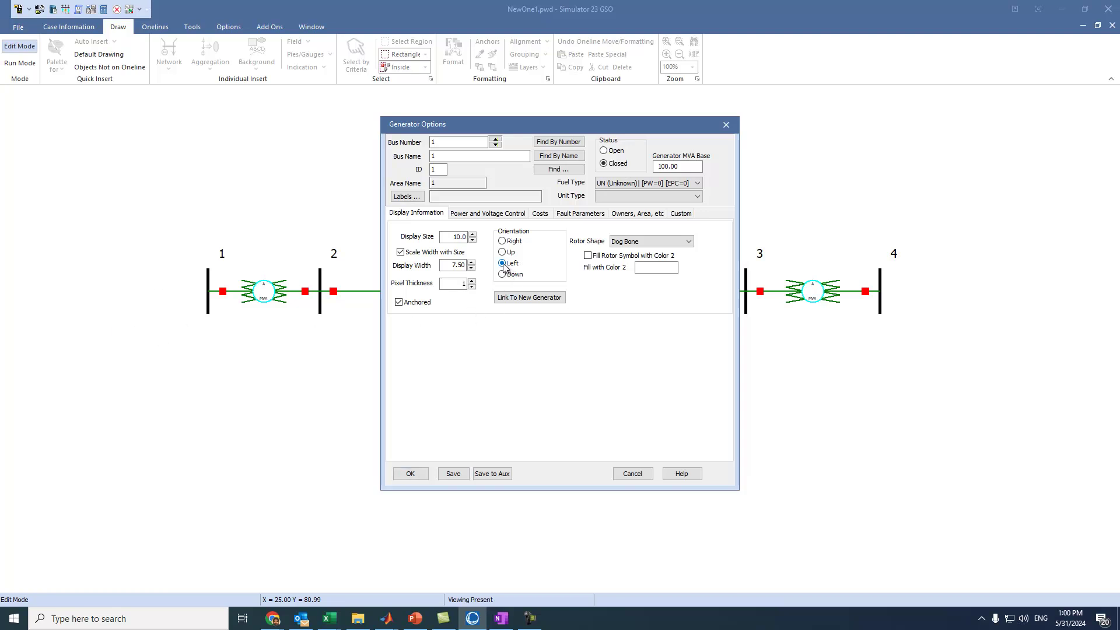
pyautogui.click(472, 241)
pyautogui.click(416, 473)
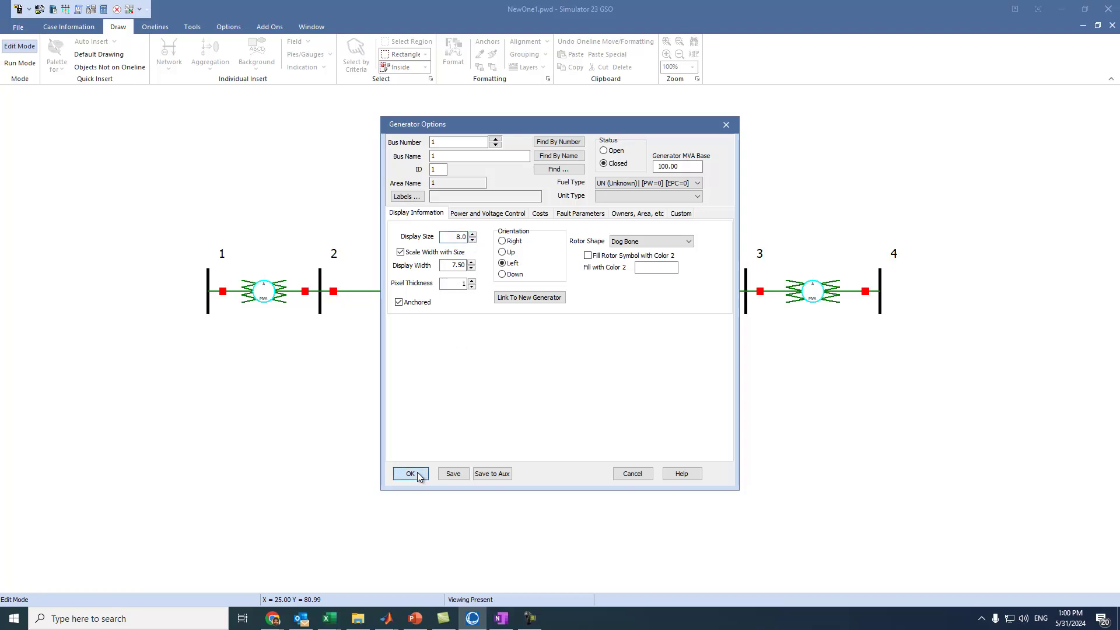
# Insert a load attached to bus 4.
pyautogui.click(331, 472)
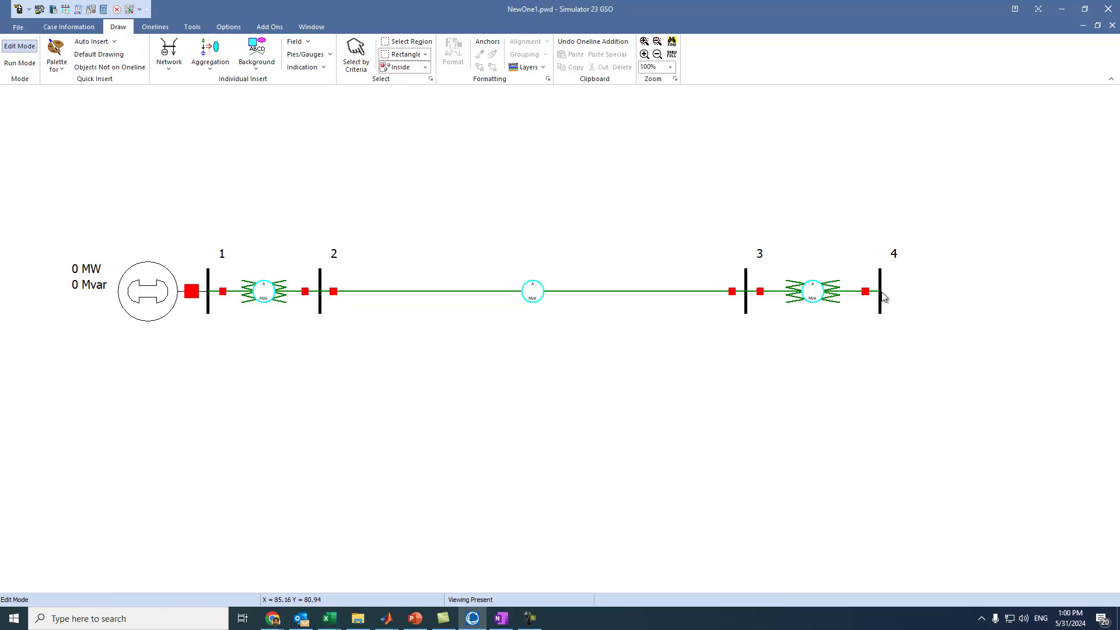
pyautogui.click(174, 53)
pyautogui.click(195, 106)
pyautogui.click(881, 289)
# Set the load to 120 MW and 55 Mvar with display size 8.
pyautogui.click(500, 620)
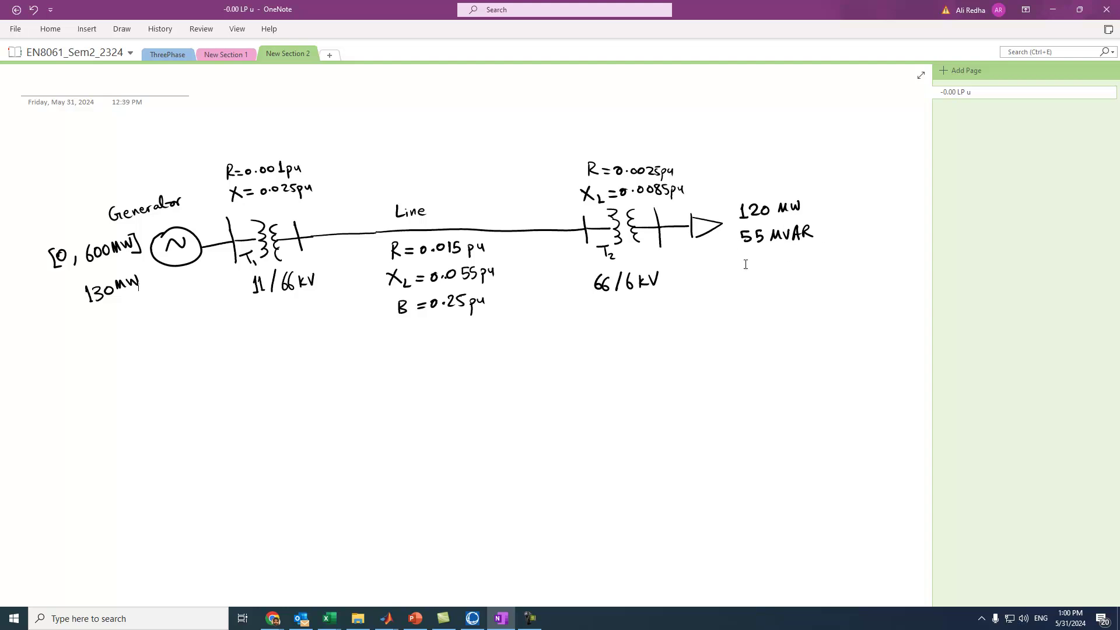
pyautogui.click(472, 618)
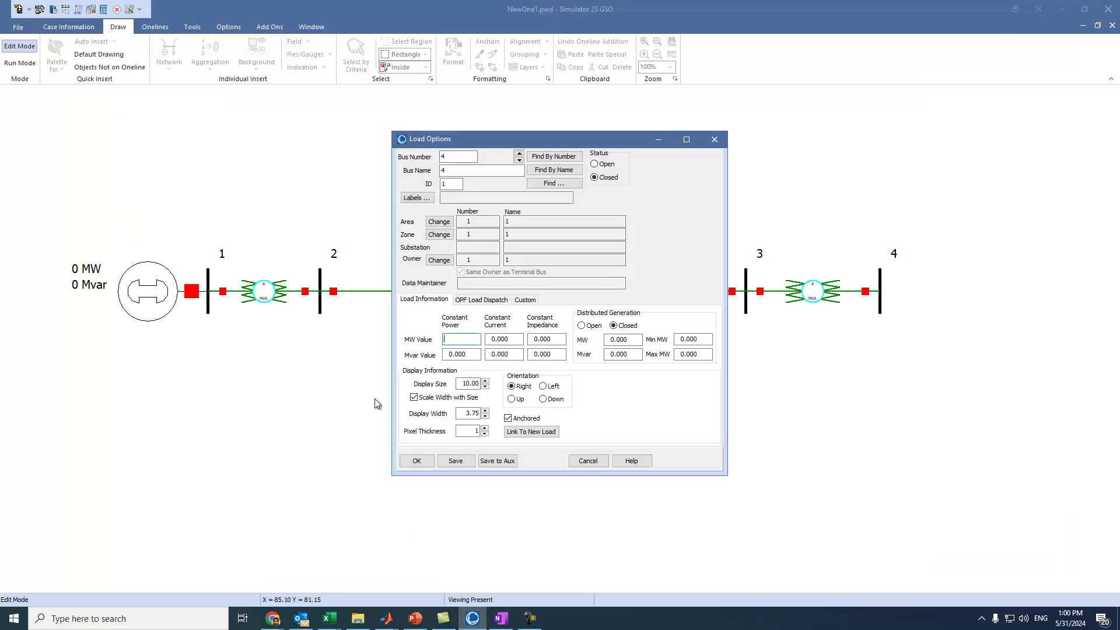
pyautogui.write('120')
pyautogui.click(478, 357)
pyautogui.write('55')
pyautogui.click(485, 386)
pyautogui.click(485, 386)
pyautogui.click(428, 461)
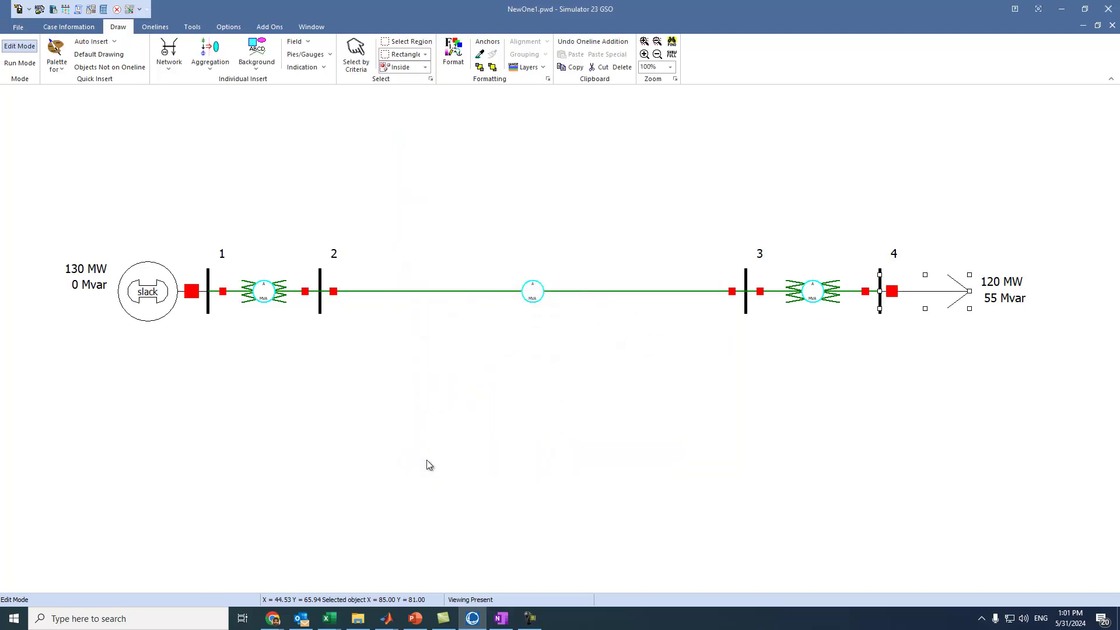
# Raise the bus 1 slack generator's display pixel thickness to 2 and confirm.
pyautogui.click(877, 469)
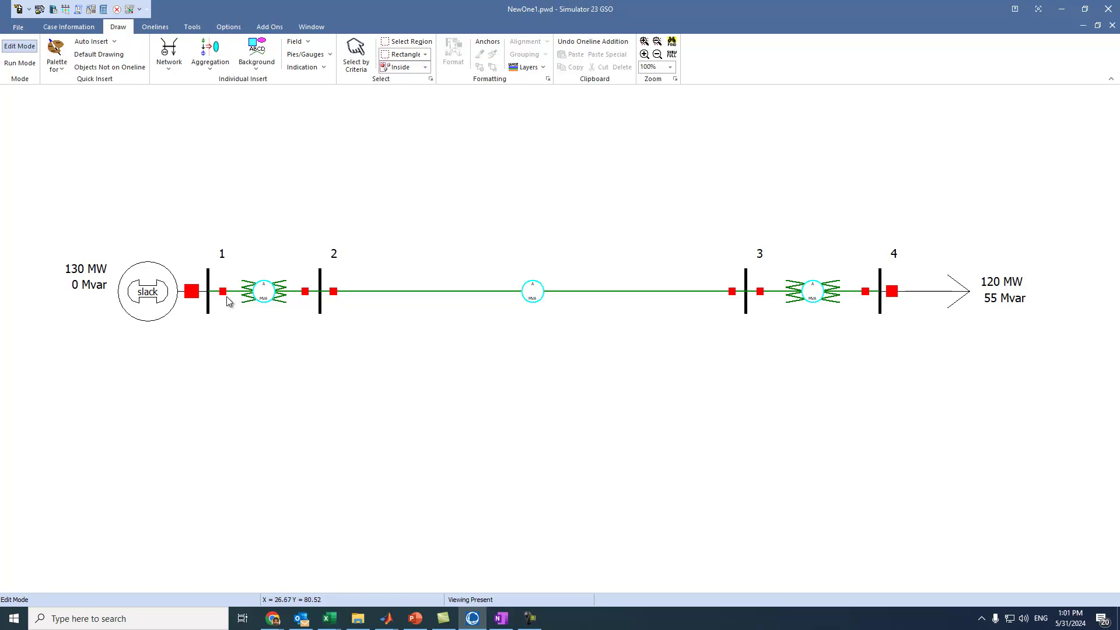
pyautogui.click(176, 300)
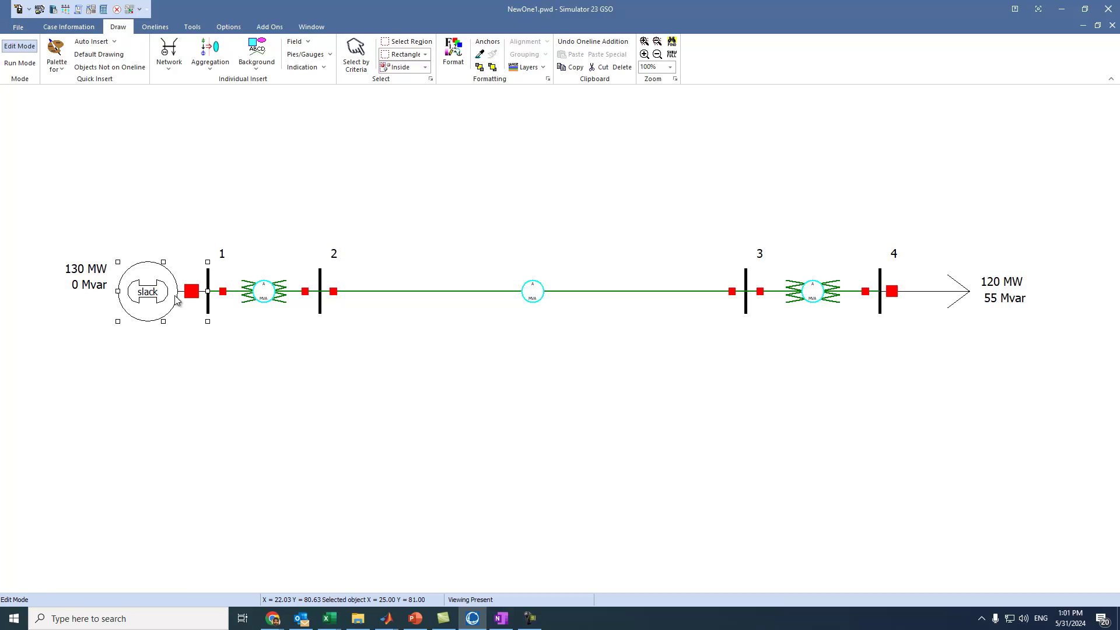
pyautogui.doubleClick(176, 299)
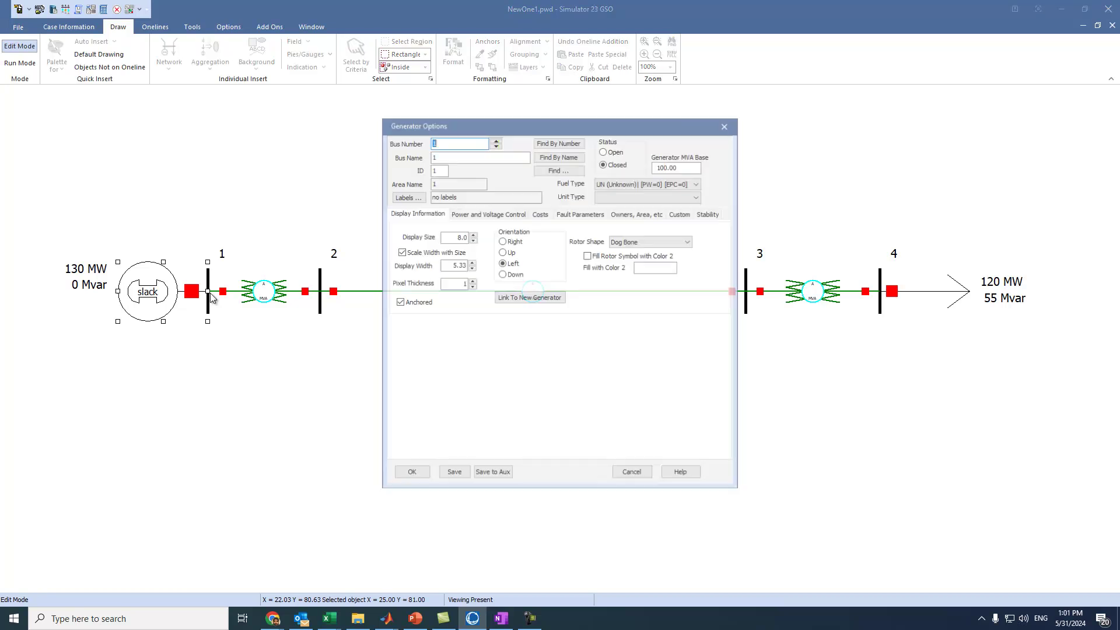
pyautogui.click(473, 280)
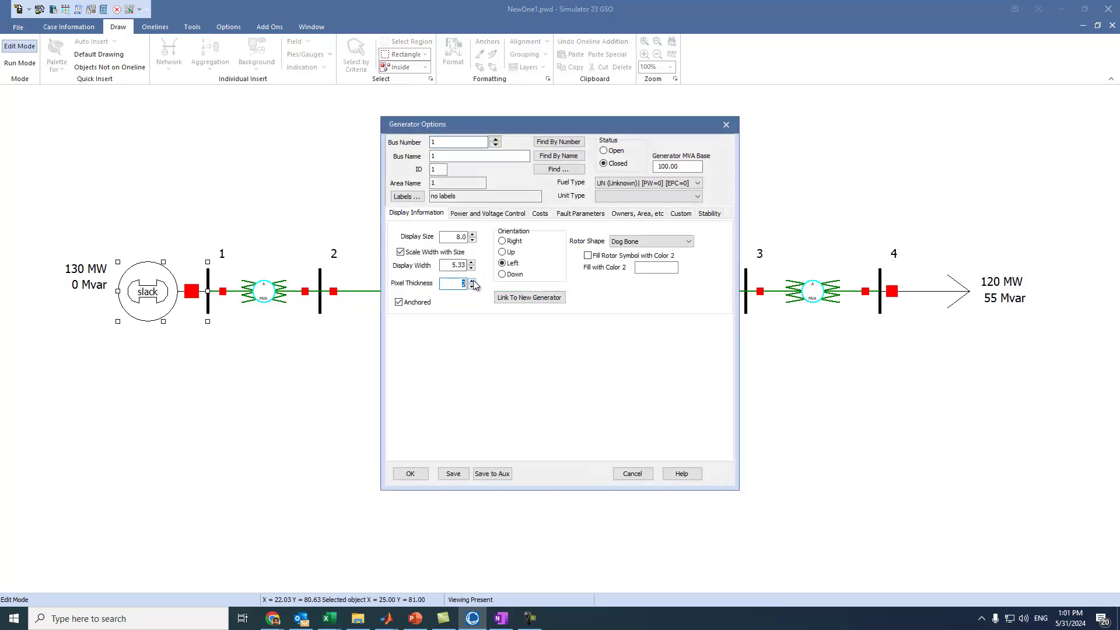
pyautogui.click(411, 475)
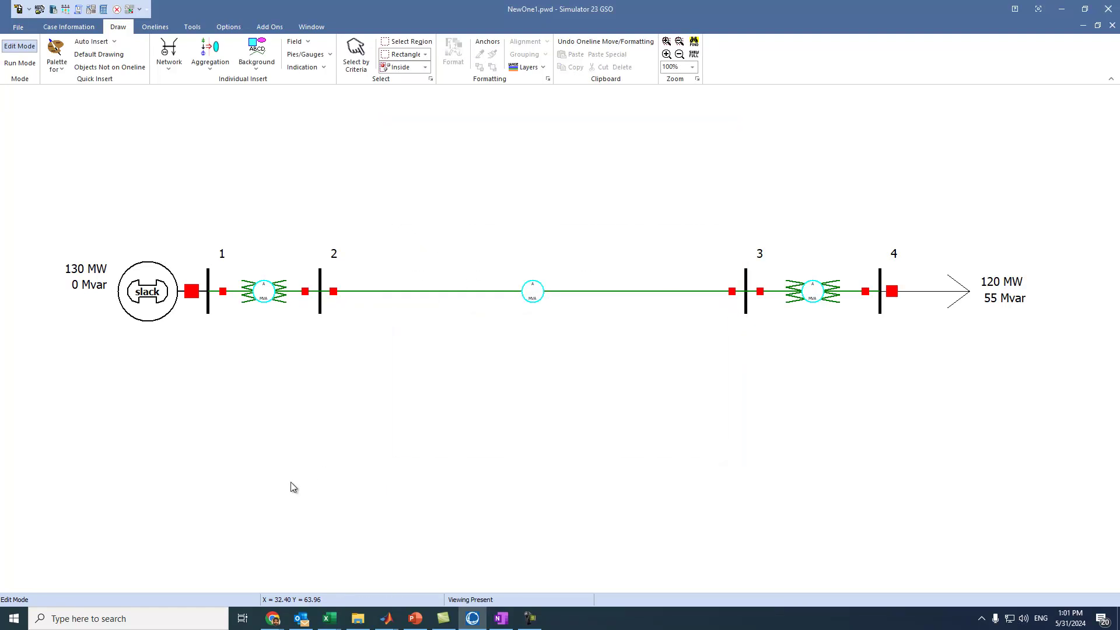